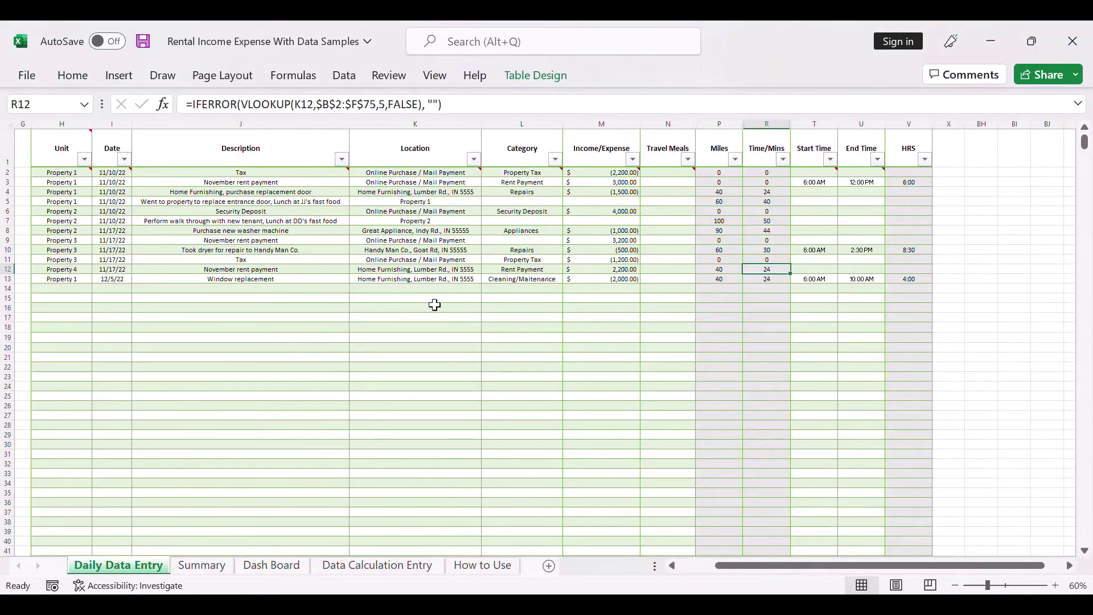
- Page through the Summary and Data Calculation Entry sheets to the Dash Board's 2022 cashflow charts
{"action": "key", "text": "ctrl+Page_Down"}
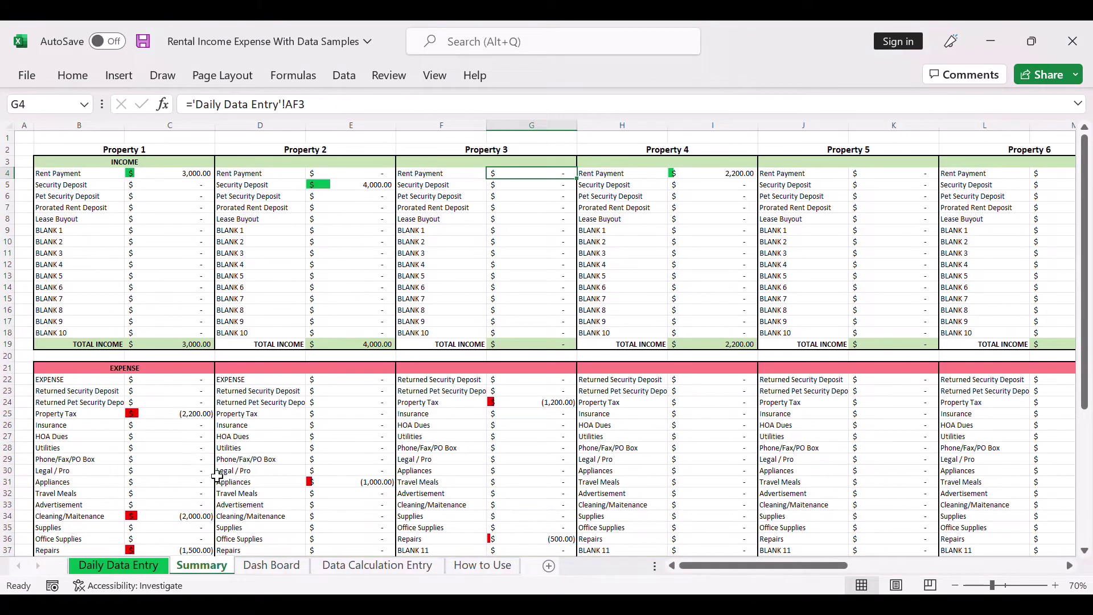
{"action": "key", "text": "ctrl+Page_Down"}
{"action": "key", "text": "ctrl+Page_Down"}
{"action": "key", "text": "ctrl+Page_Down"}
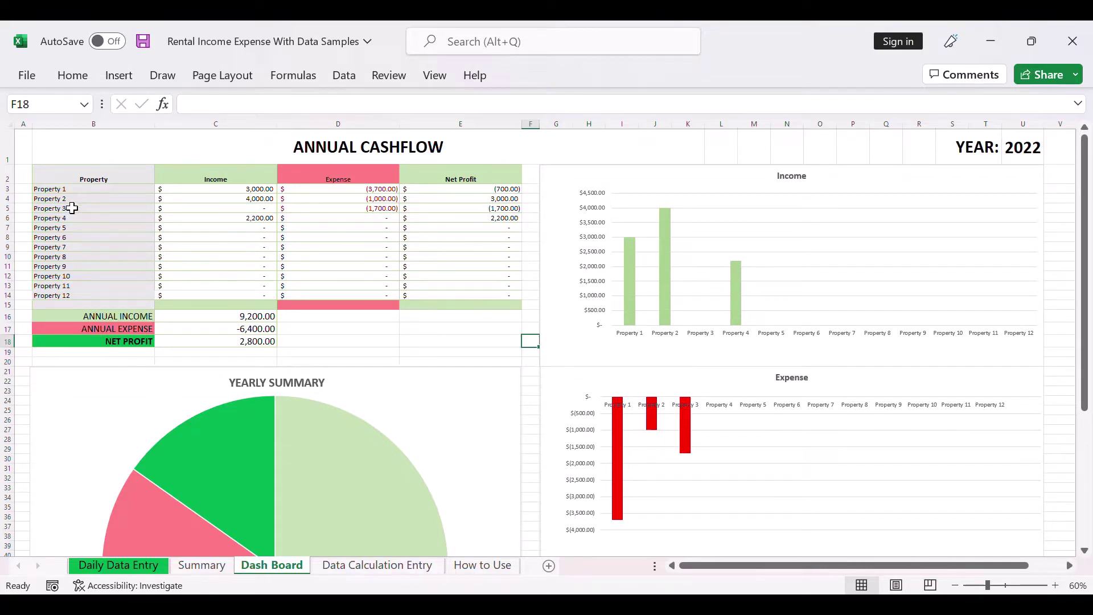
{"action": "scroll", "coordinate": [431, 445], "scroll_direction": "down", "scroll_amount": 1}
{"action": "scroll", "coordinate": [456, 357], "scroll_direction": "up", "scroll_amount": 1}
{"action": "scroll", "coordinate": [480, 378], "scroll_direction": "down", "scroll_amount": 3}
{"action": "scroll", "coordinate": [408, 314], "scroll_direction": "down", "scroll_amount": 5}
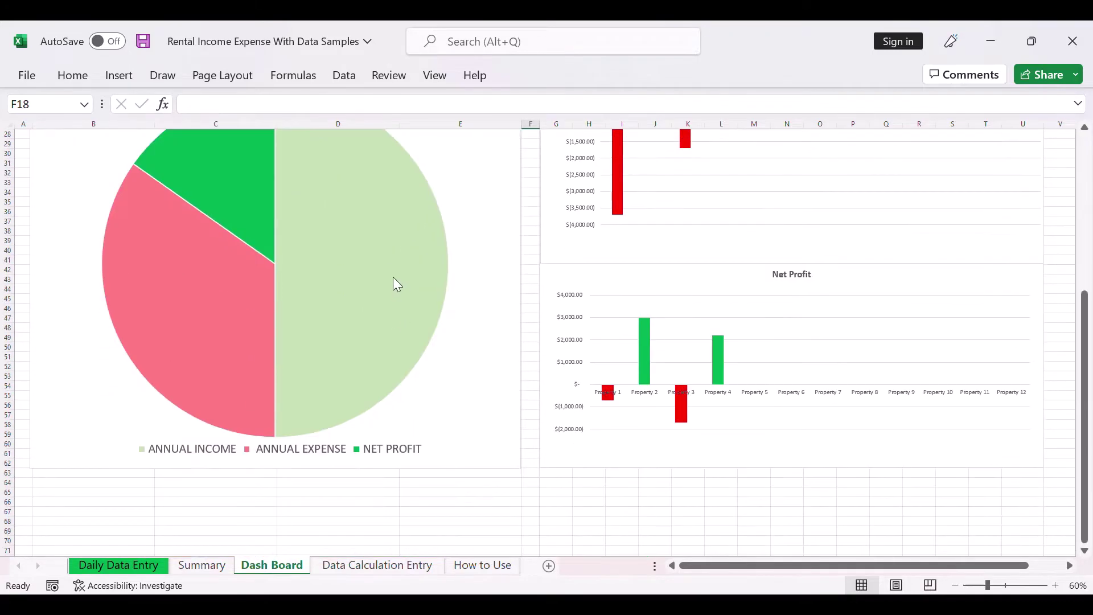
{"action": "scroll", "coordinate": [395, 275], "scroll_direction": "up", "scroll_amount": 8}
{"action": "left_click", "coordinate": [23, 174]}
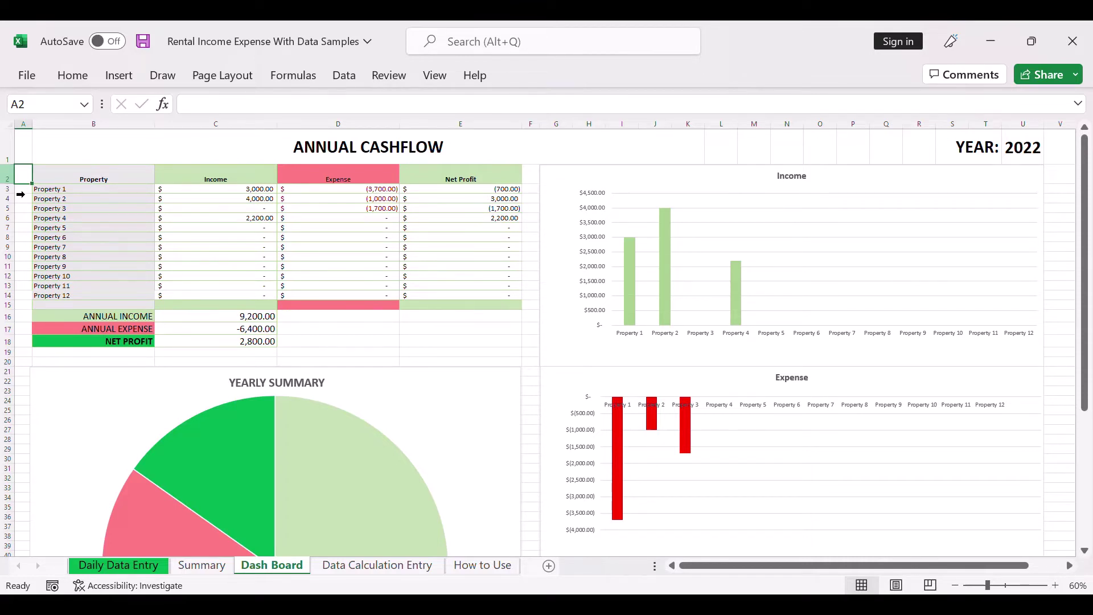
{"action": "left_click", "coordinate": [534, 364]}
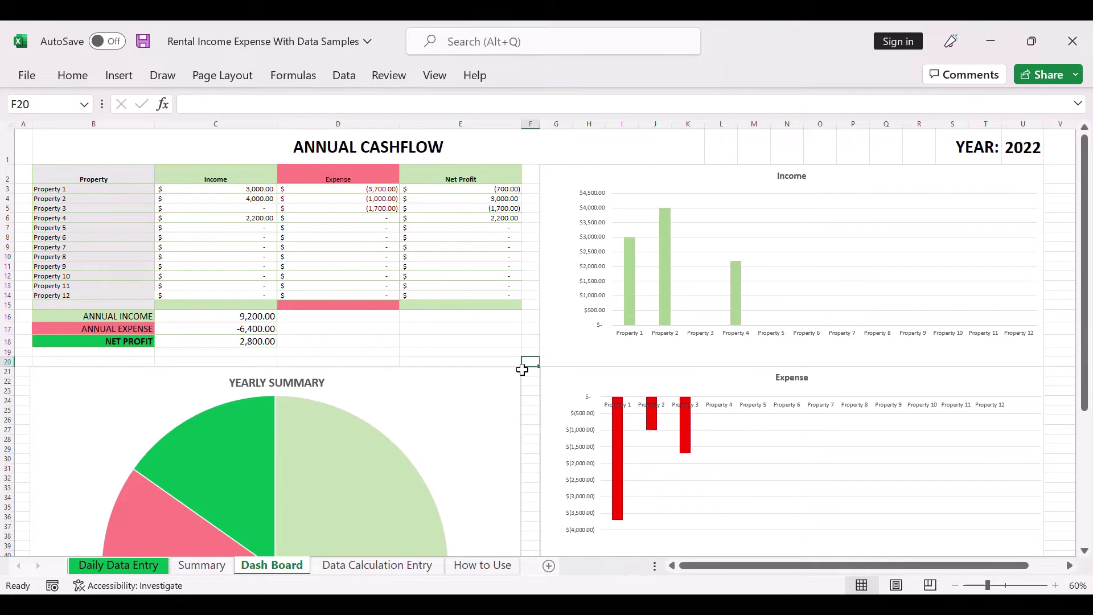
{"action": "scroll", "coordinate": [522, 370], "scroll_direction": "down", "scroll_amount": 3}
{"action": "scroll", "coordinate": [576, 360], "scroll_direction": "down", "scroll_amount": 2}
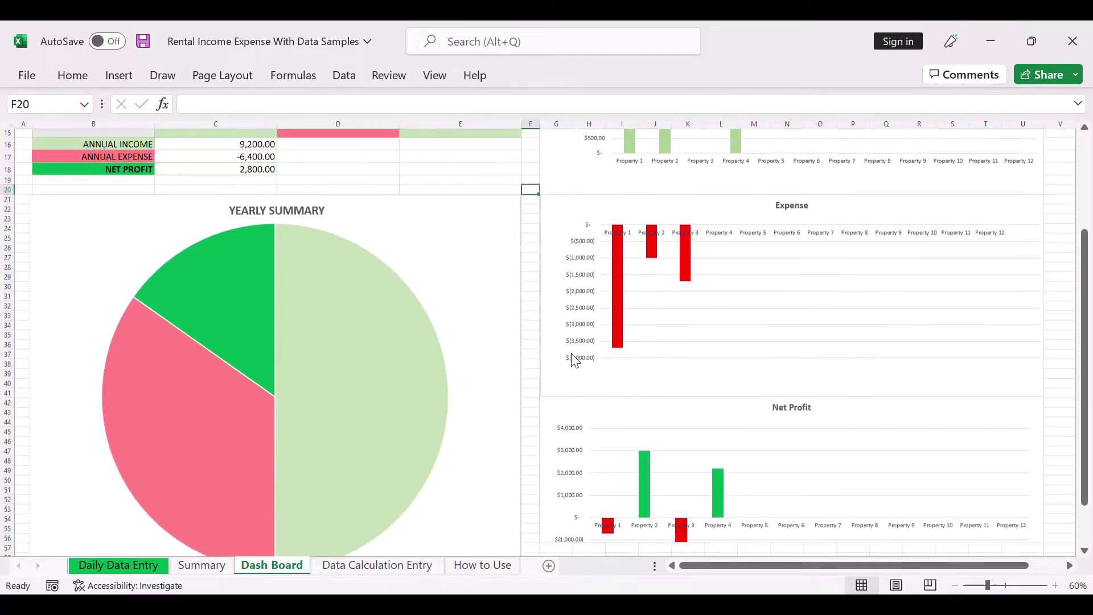
{"action": "scroll", "coordinate": [575, 360], "scroll_direction": "down", "scroll_amount": 1}
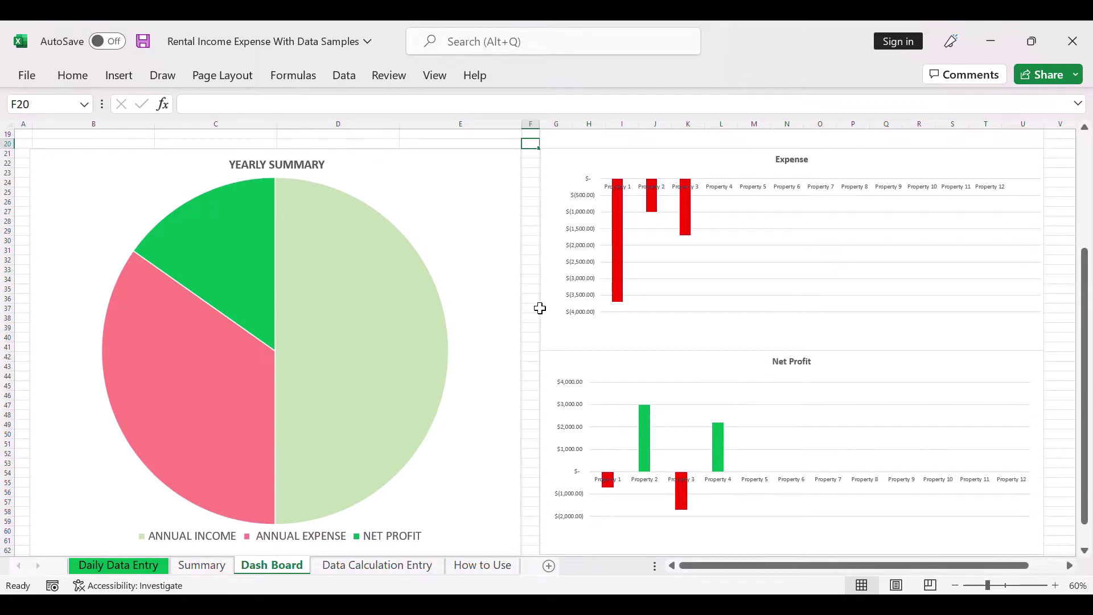
{"action": "scroll", "coordinate": [539, 308], "scroll_direction": "up", "scroll_amount": 5}
{"action": "scroll", "coordinate": [561, 287], "scroll_direction": "up", "scroll_amount": 1}
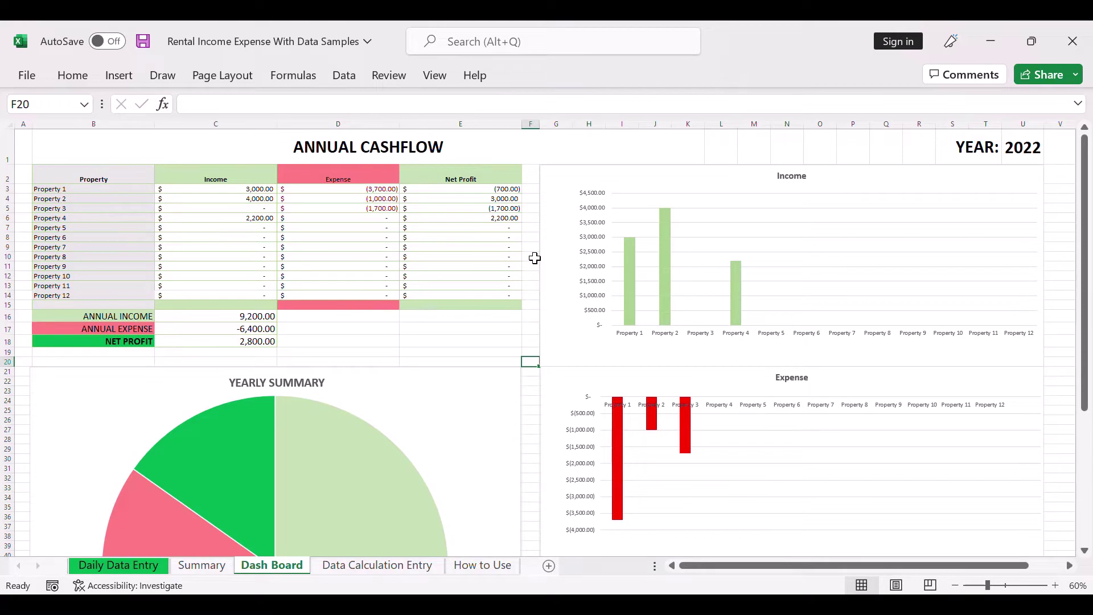
{"action": "scroll", "coordinate": [513, 254], "scroll_direction": "down", "scroll_amount": 7}
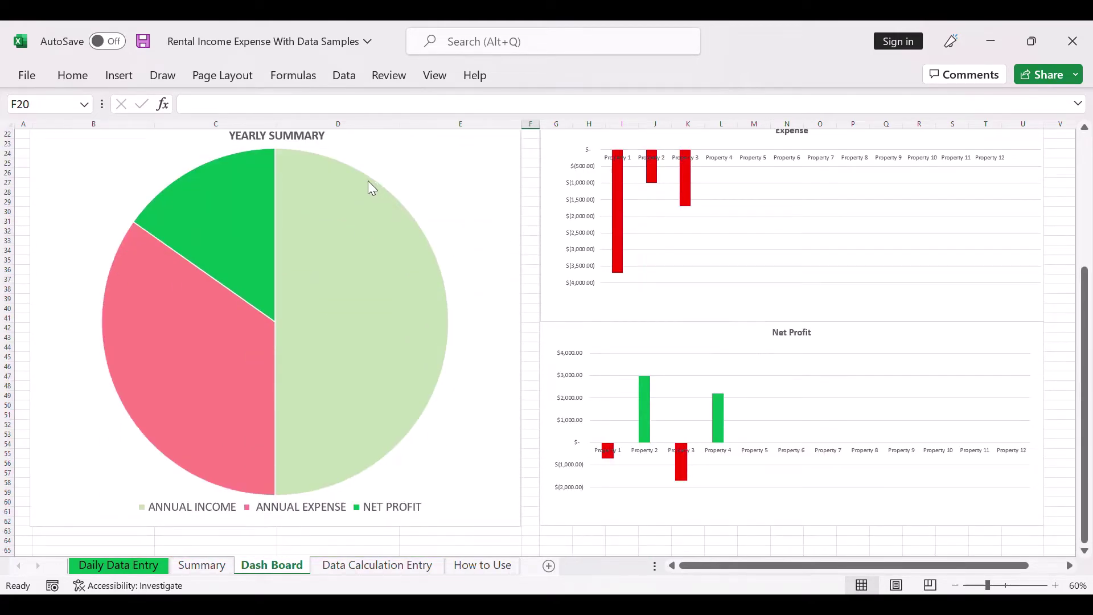
{"action": "scroll", "coordinate": [368, 182], "scroll_direction": "up", "scroll_amount": 3}
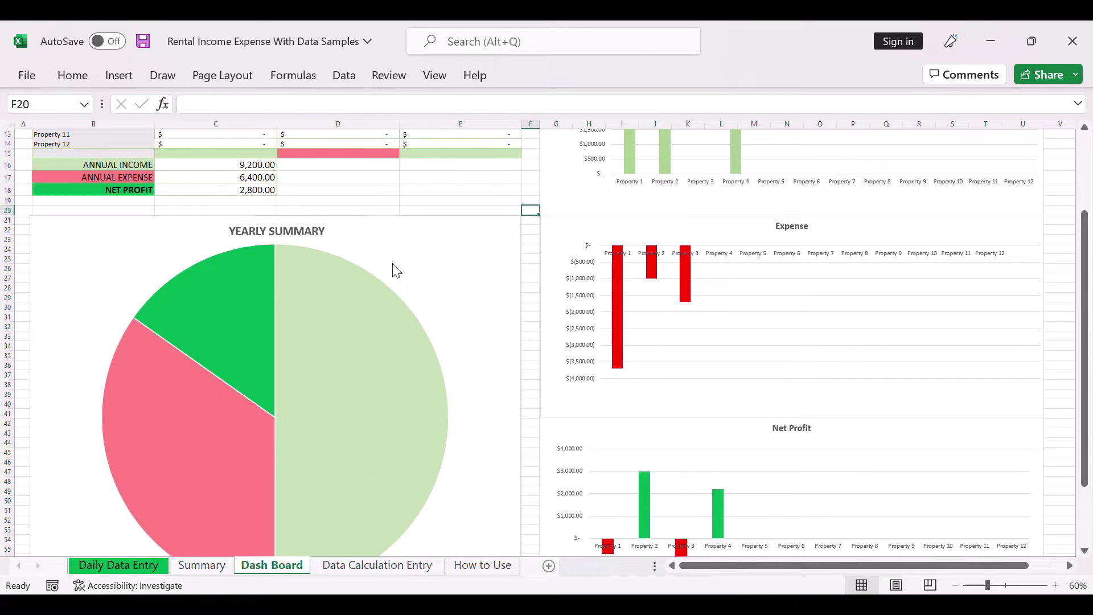
{"action": "scroll", "coordinate": [394, 266], "scroll_direction": "up", "scroll_amount": 4}
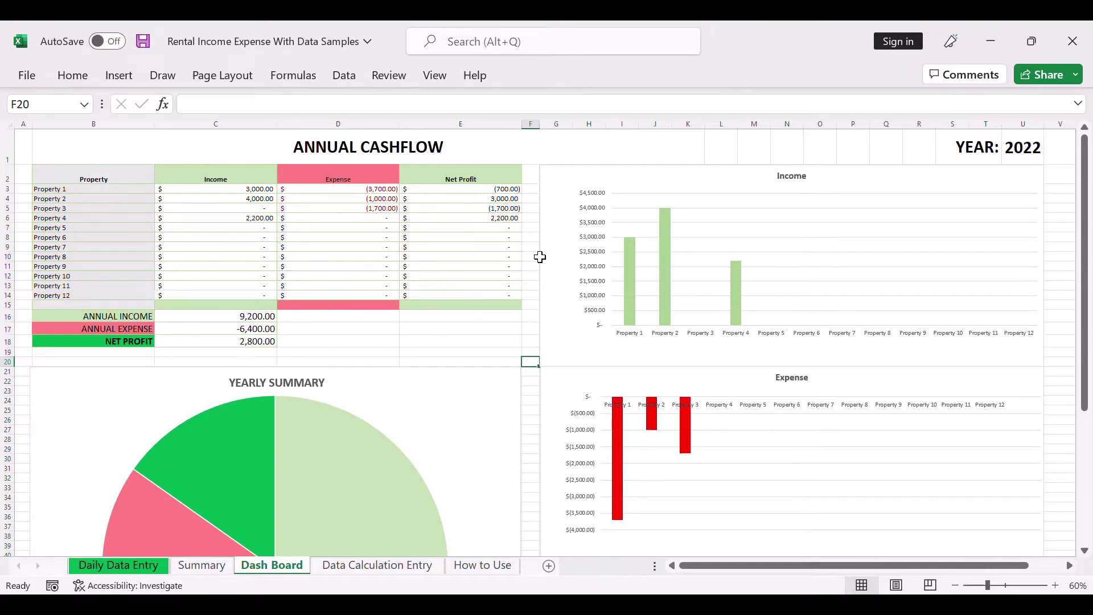
{"action": "scroll", "coordinate": [540, 257], "scroll_direction": "down", "scroll_amount": 2}
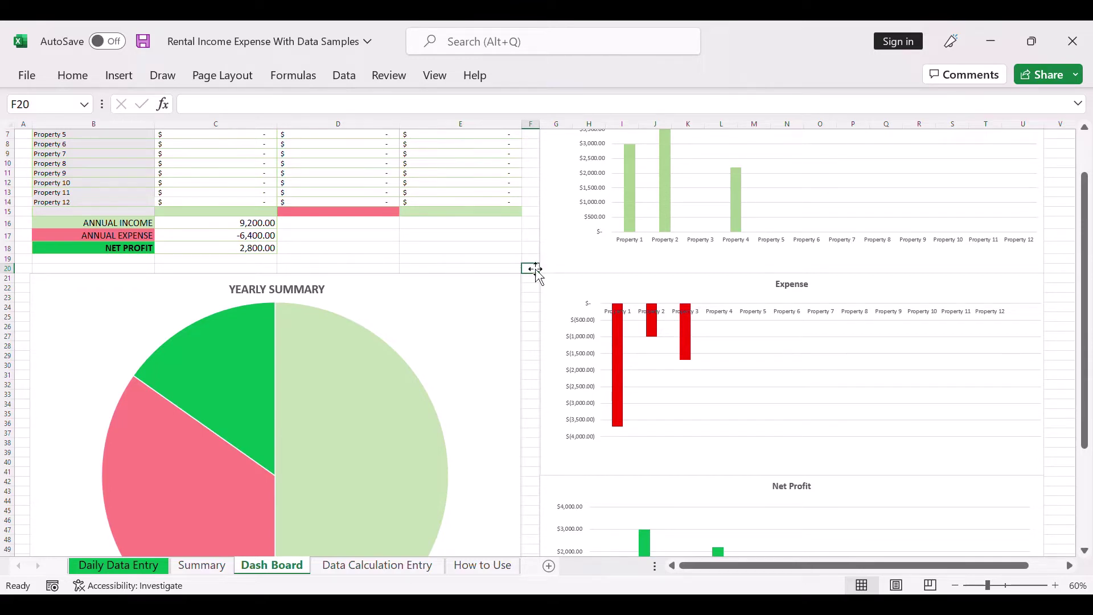
{"action": "scroll", "coordinate": [538, 250], "scroll_direction": "up", "scroll_amount": 2}
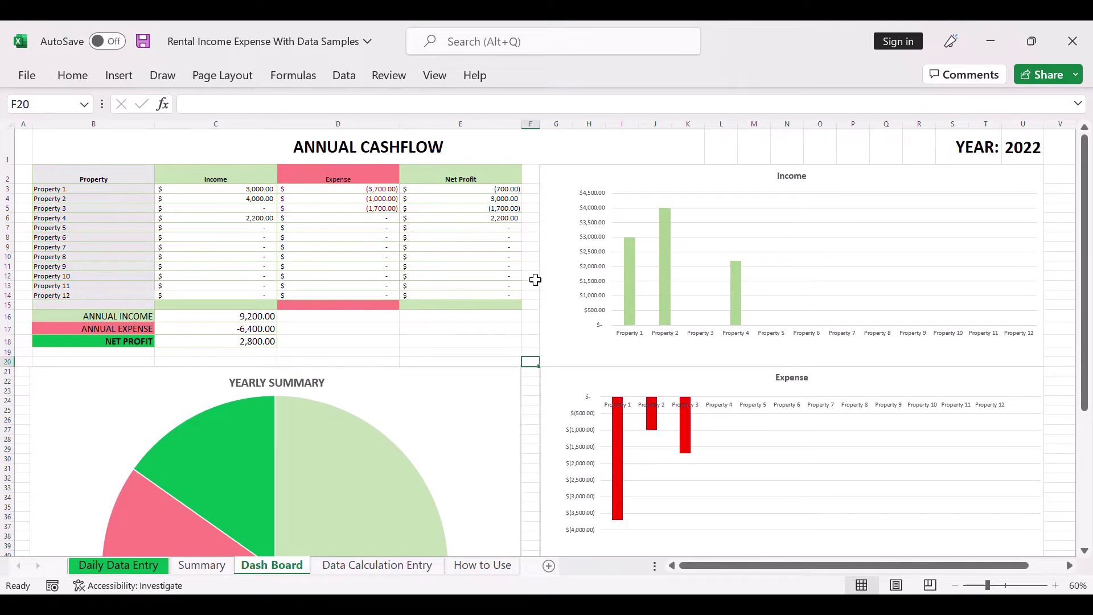
- On the Daily Data Entry sheet, enter 12/5/22 as the Date in I13
{"action": "key", "text": "ctrl+Page_Up"}
{"action": "key", "text": "ctrl+Page_Up"}
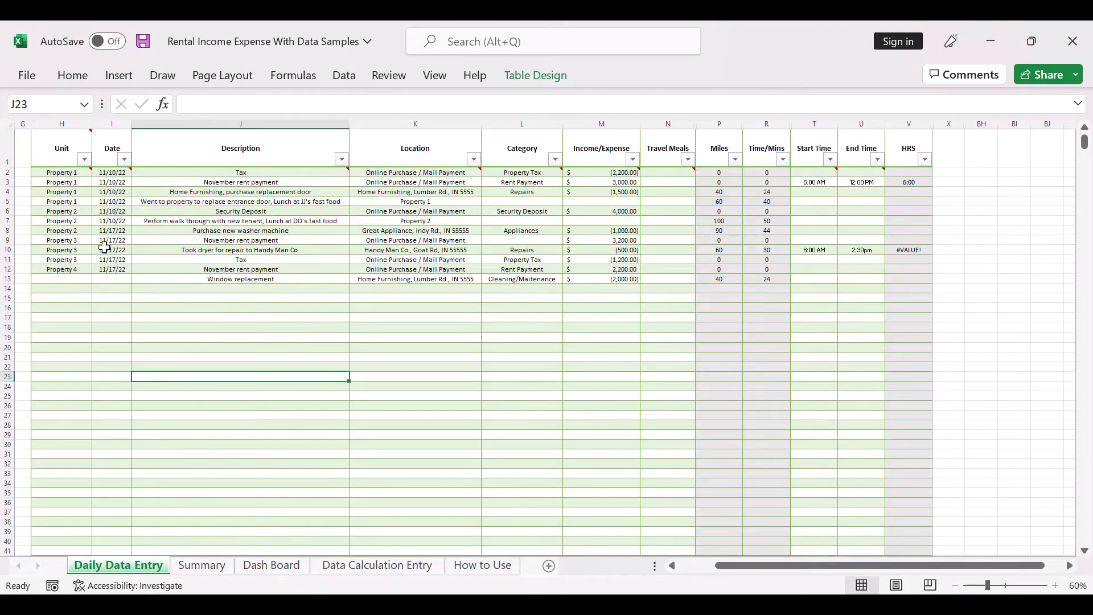
{"action": "mouse_move", "coordinate": [52, 168]}
{"action": "left_click", "coordinate": [71, 301]}
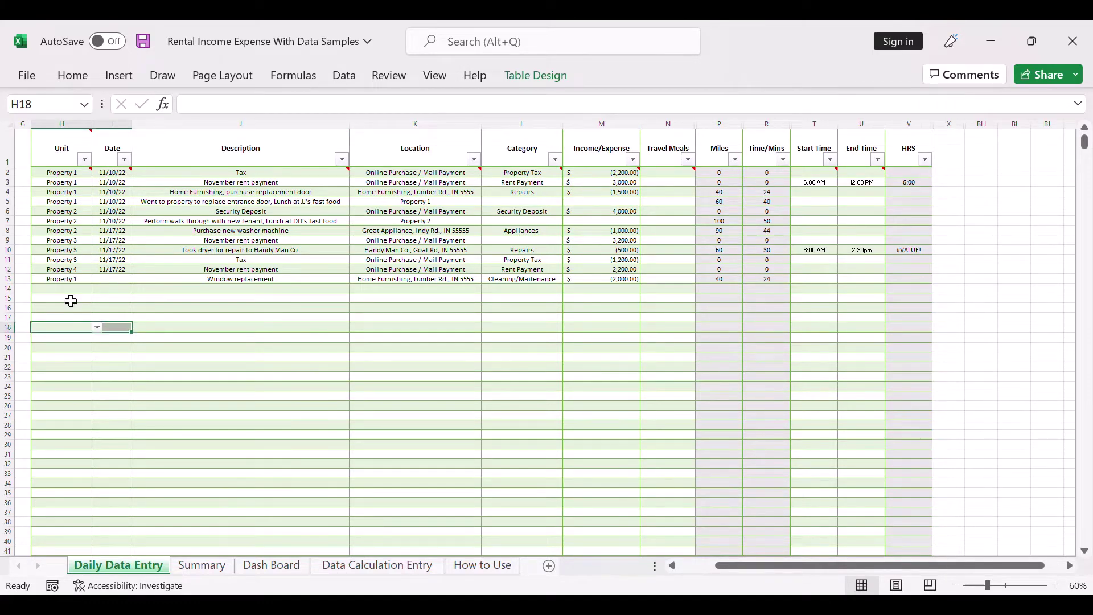
{"action": "left_click", "coordinate": [77, 280]}
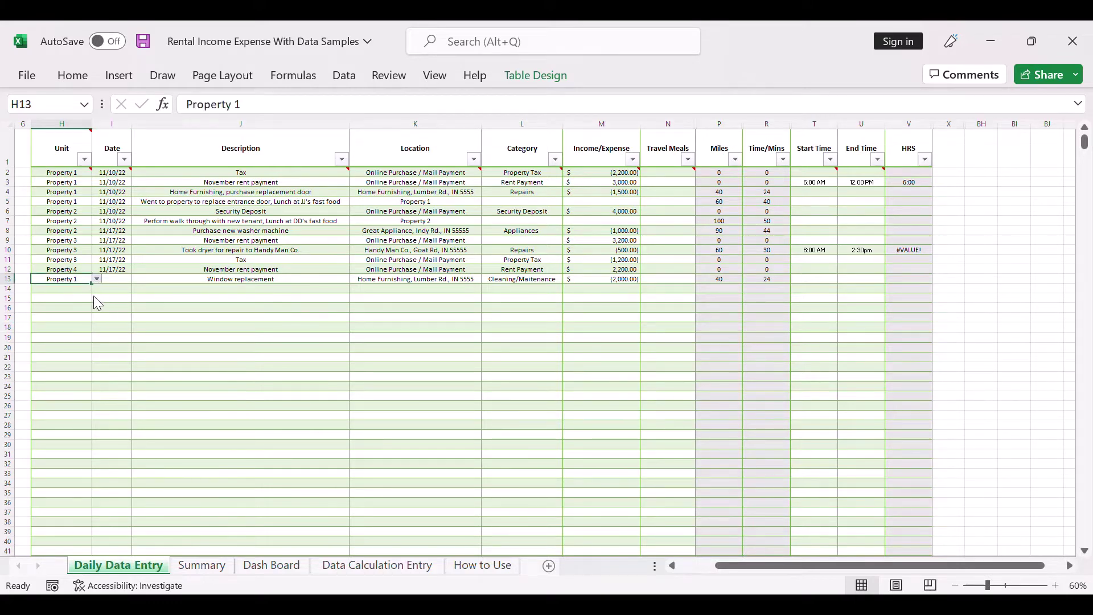
{"action": "left_click", "coordinate": [118, 280]}
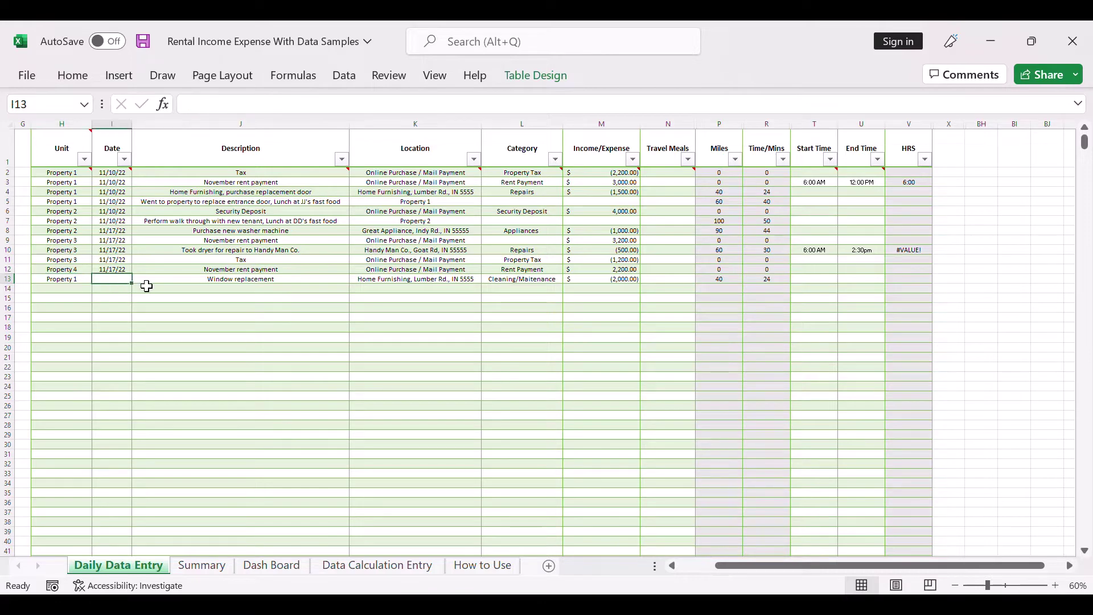
{"action": "type", "text": "12/5/22"}
{"action": "left_click", "coordinate": [132, 308]}
- Check the entry's Description, Location, Category cells and the Time/Mins lookup formula in R13
{"action": "left_click", "coordinate": [183, 280]}
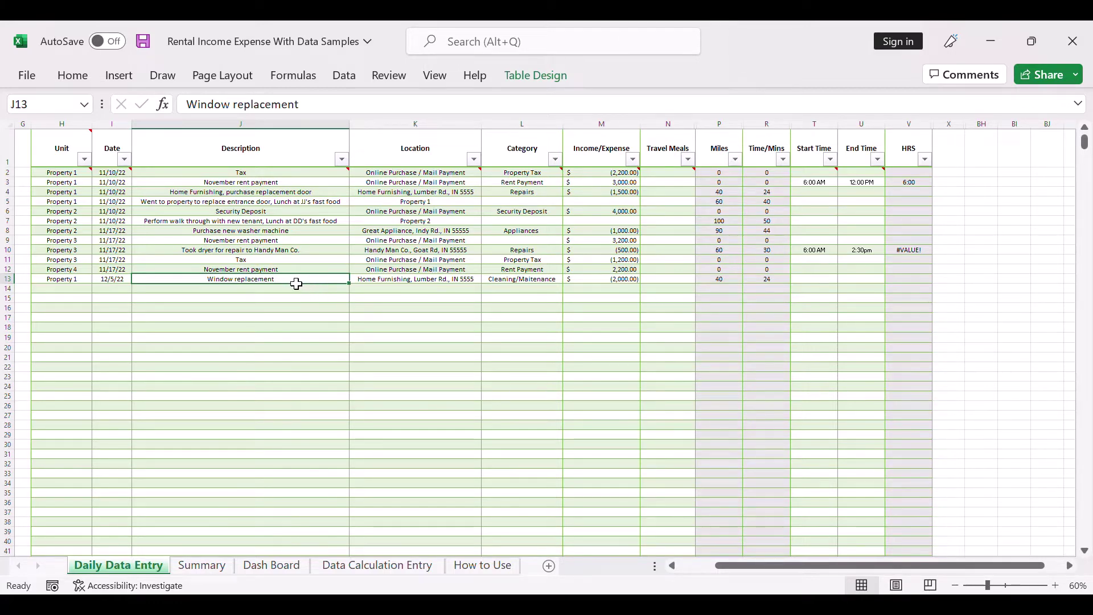
{"action": "left_click", "coordinate": [365, 281]}
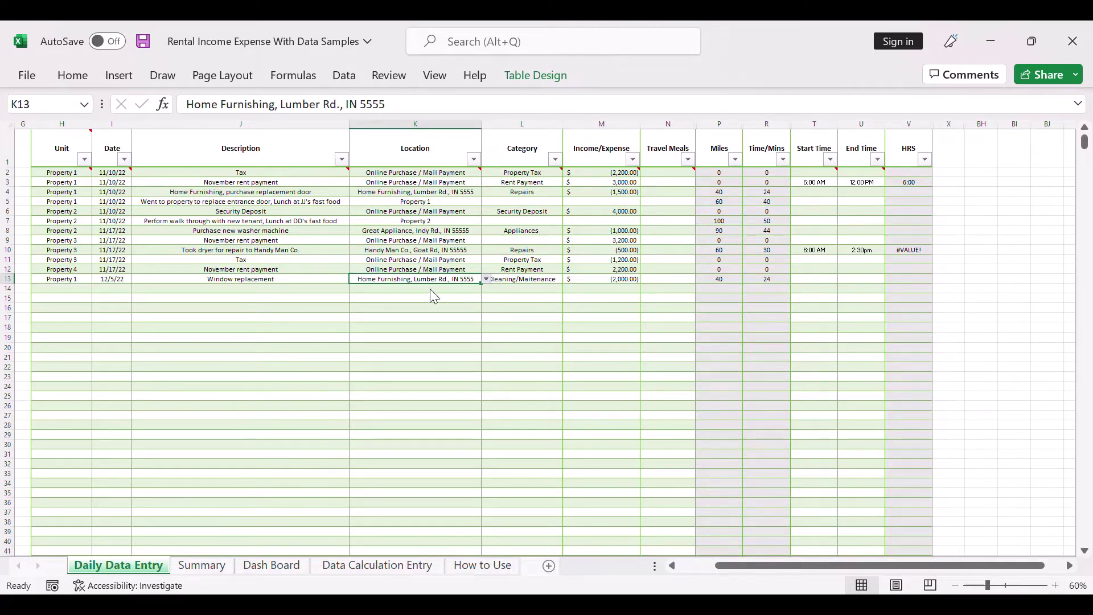
{"action": "left_click", "coordinate": [508, 281]}
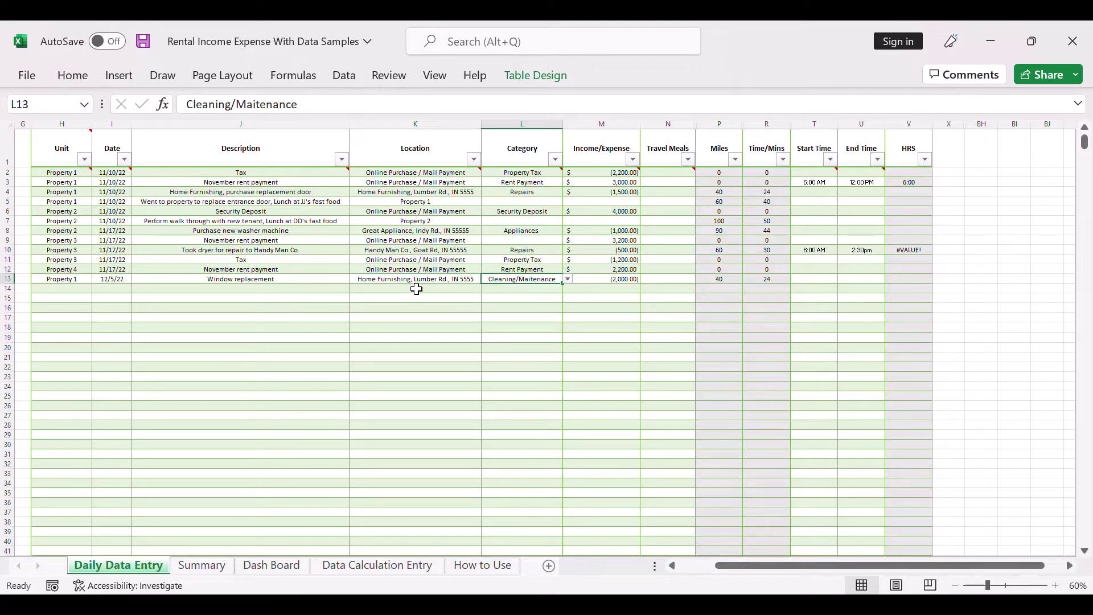
{"action": "key", "text": "Left"}
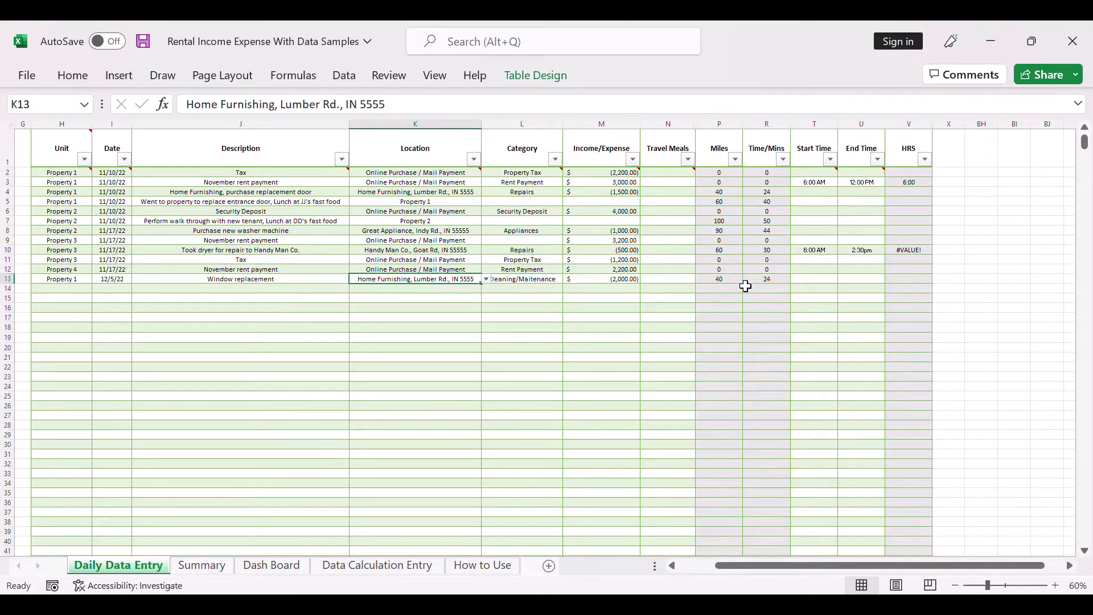
{"action": "left_click", "coordinate": [766, 281]}
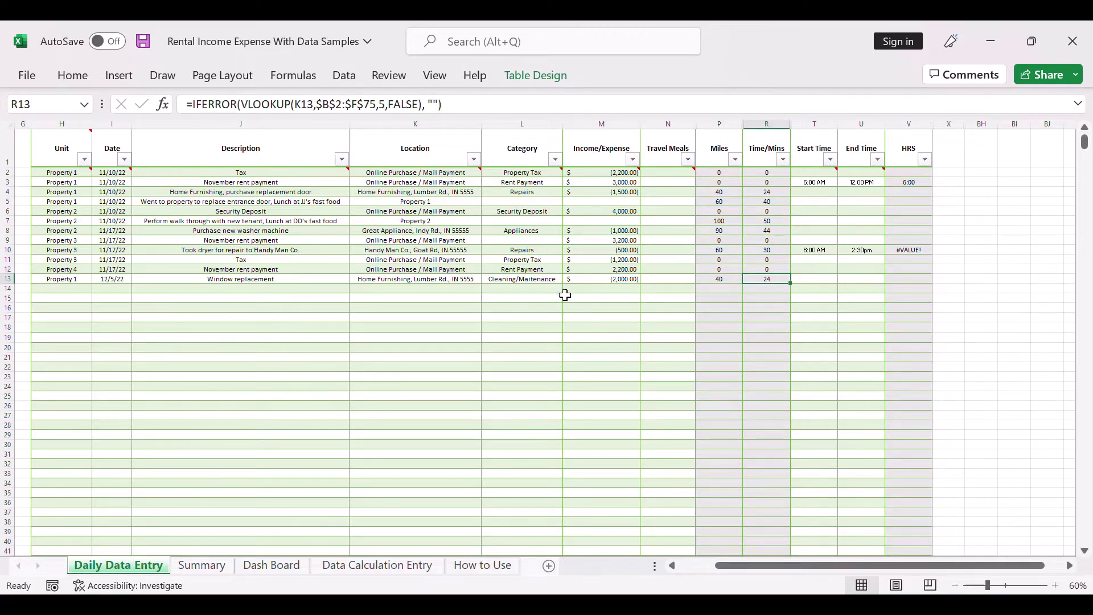
{"action": "left_click", "coordinate": [496, 280]}
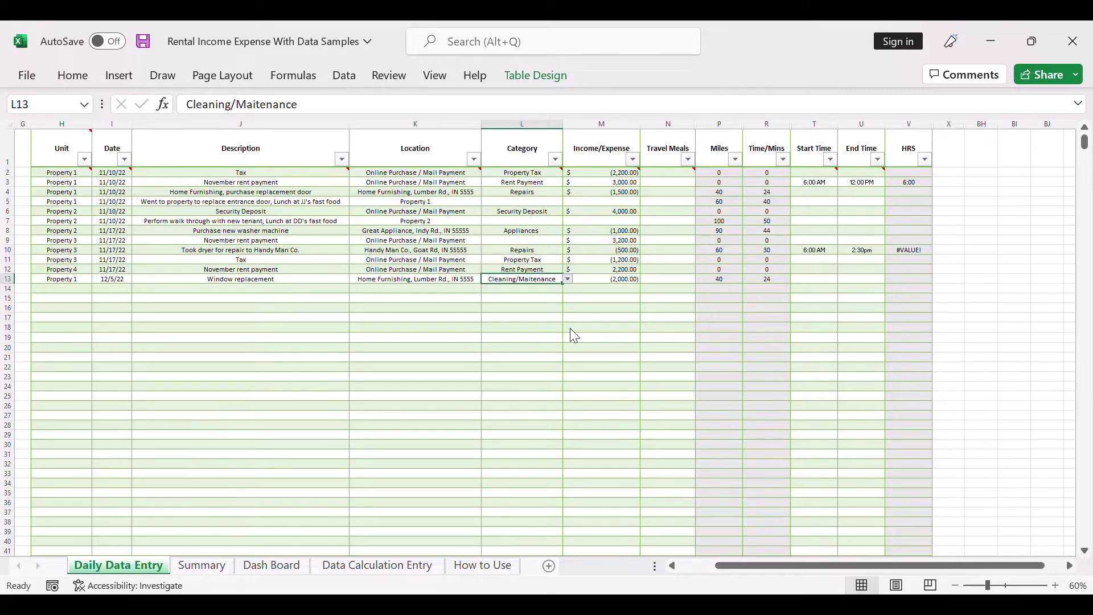
{"action": "left_click", "coordinate": [605, 280]}
{"action": "left_click", "coordinate": [677, 289]}
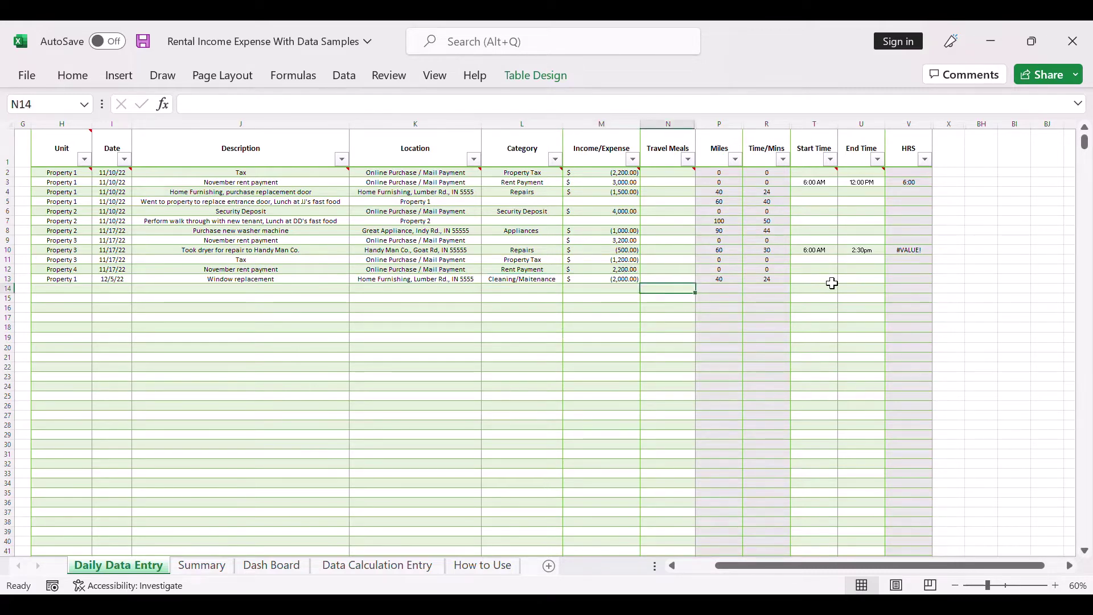
{"action": "left_click", "coordinate": [820, 283]}
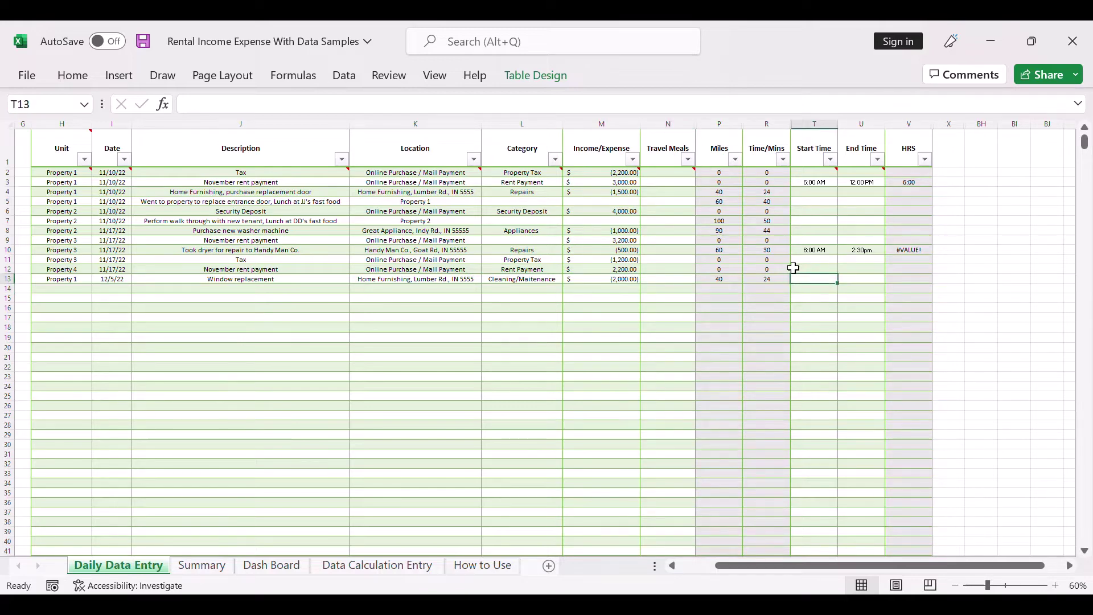
{"action": "type", "text": "6:00"}
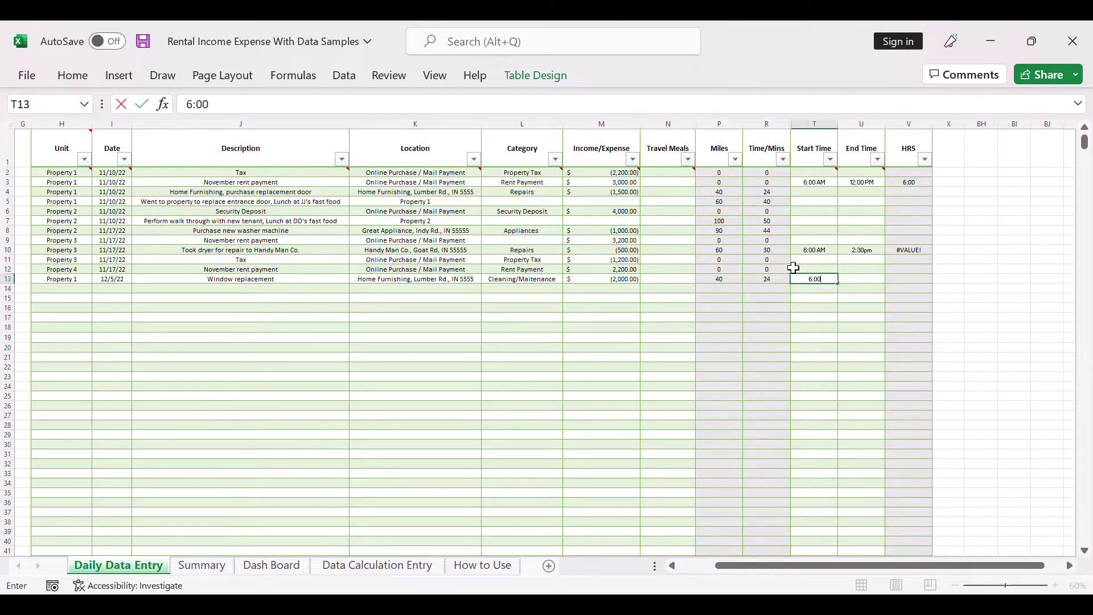
{"action": "type", "text": " am"}
{"action": "left_click", "coordinate": [871, 279]}
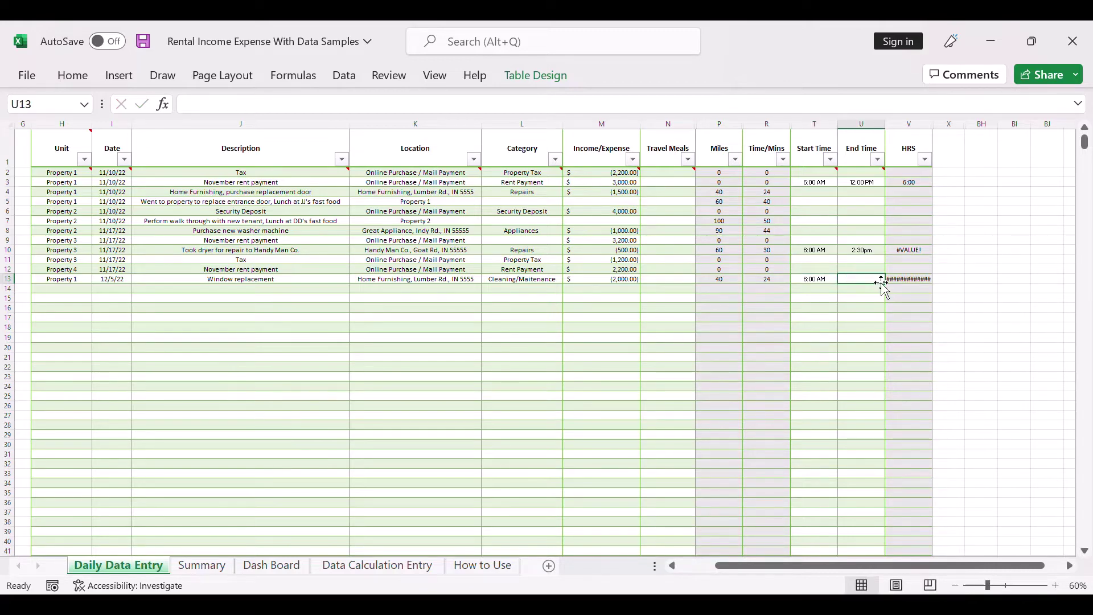
{"action": "type", "text": "10:00 am"}
{"action": "key", "text": "Return"}
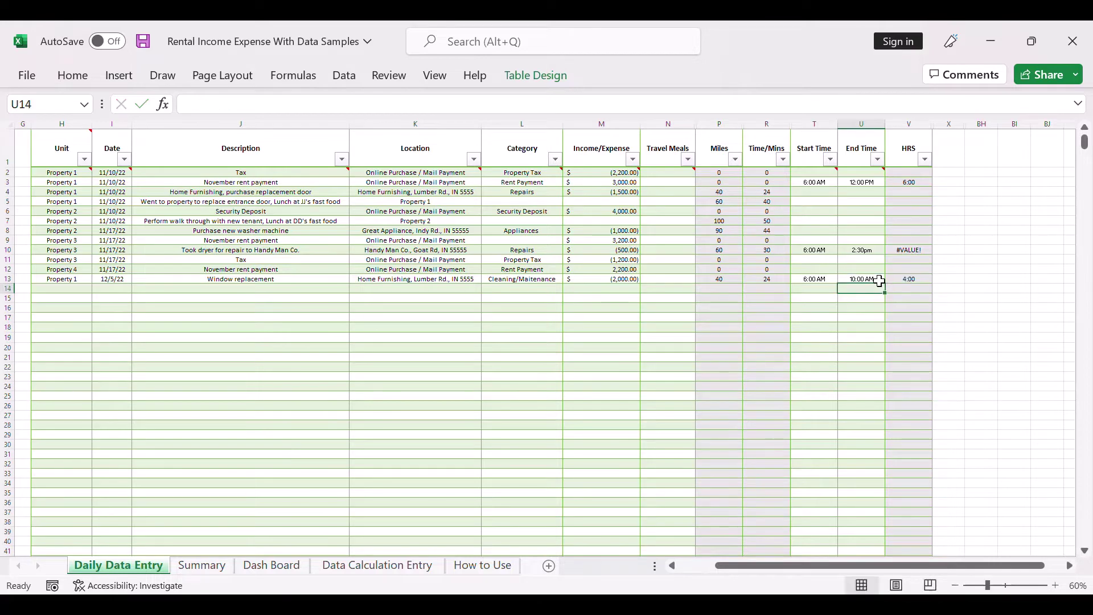
{"action": "left_click", "coordinate": [908, 252]}
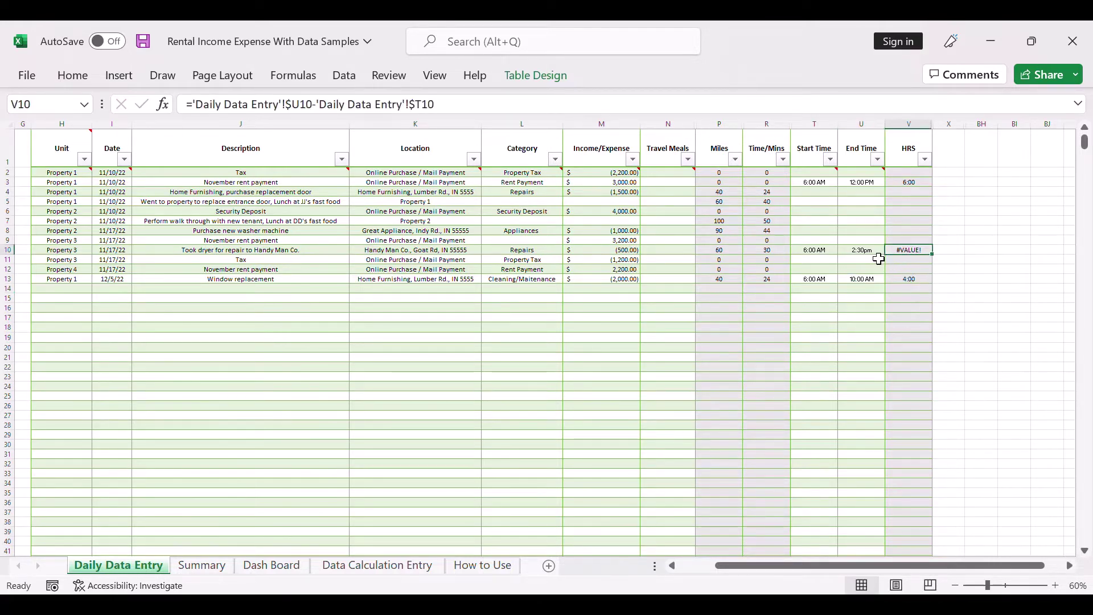
{"action": "double_click", "coordinate": [865, 250]}
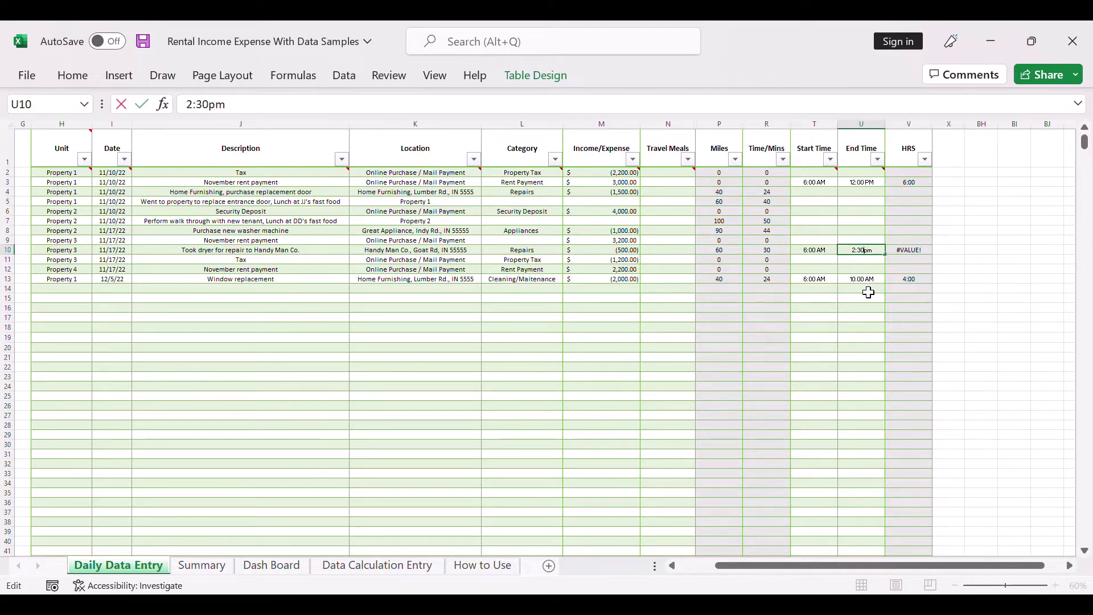
{"action": "key", "text": "Return"}
{"action": "left_click_drag", "start_coordinate": [864, 316], "coordinate": [868, 326]}
{"action": "left_click", "coordinate": [907, 280]}
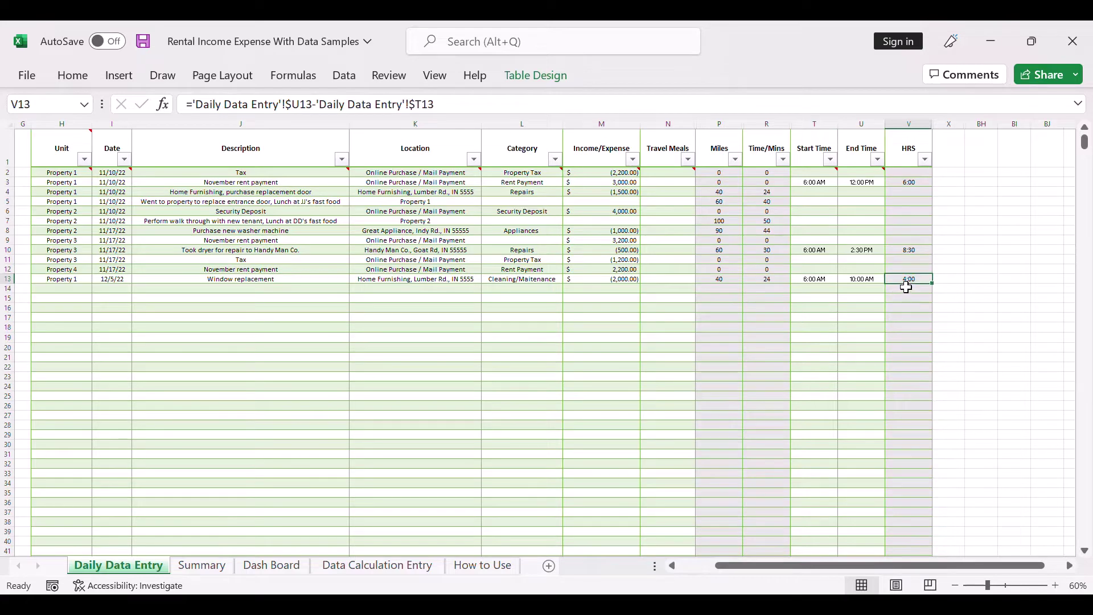
{"action": "left_click", "coordinate": [241, 279]}
{"action": "left_click", "coordinate": [315, 308]}
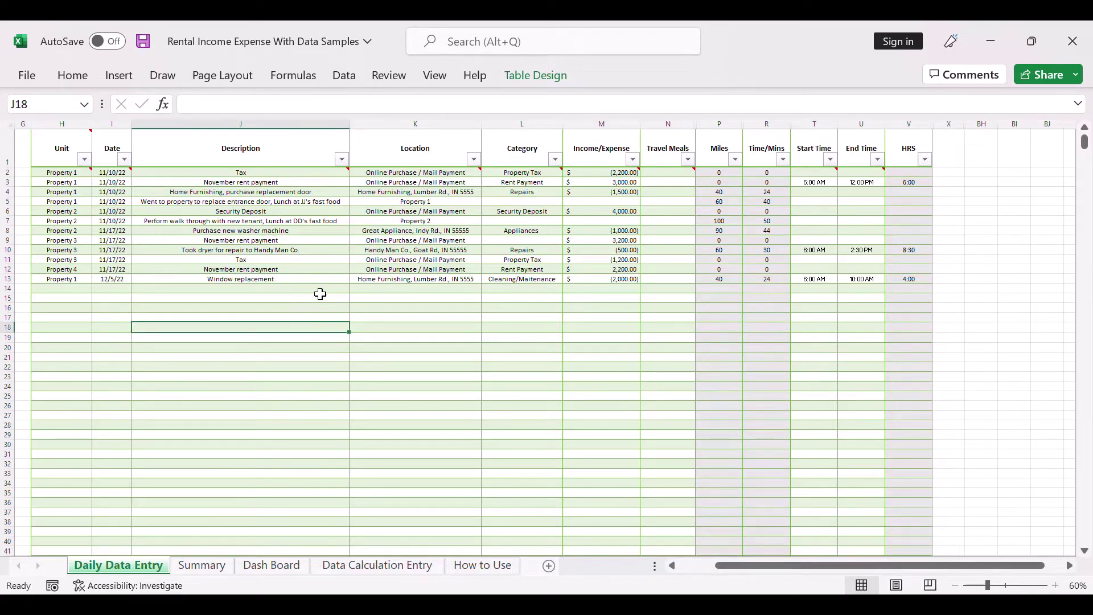
- Look at the November rent description in J12, then view the Summary sheet's per-property totals
{"action": "left_click", "coordinate": [234, 270]}
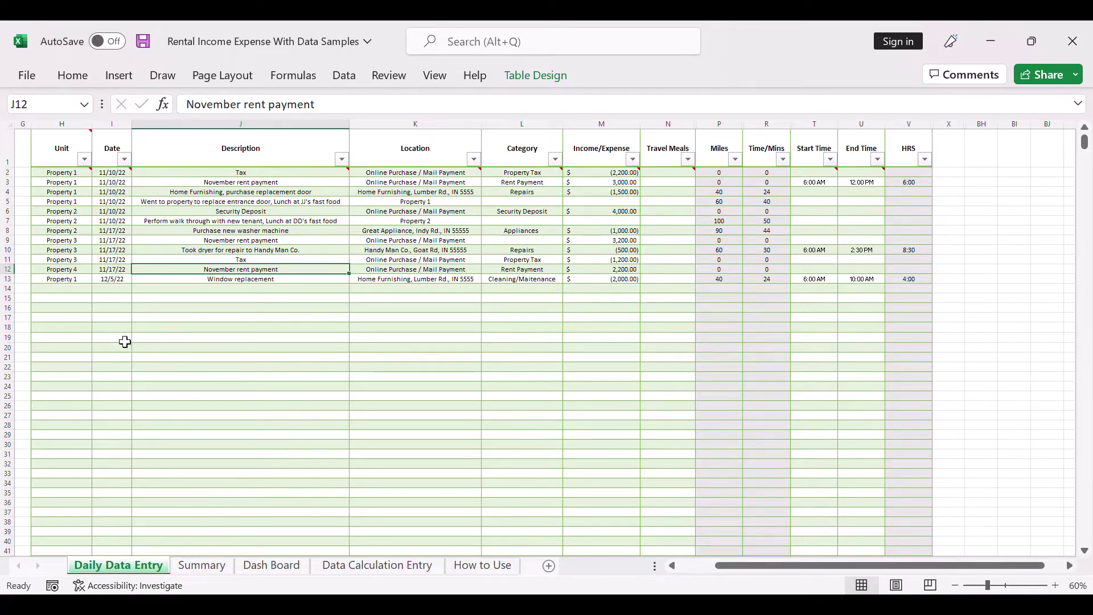
{"action": "left_click", "coordinate": [204, 567]}
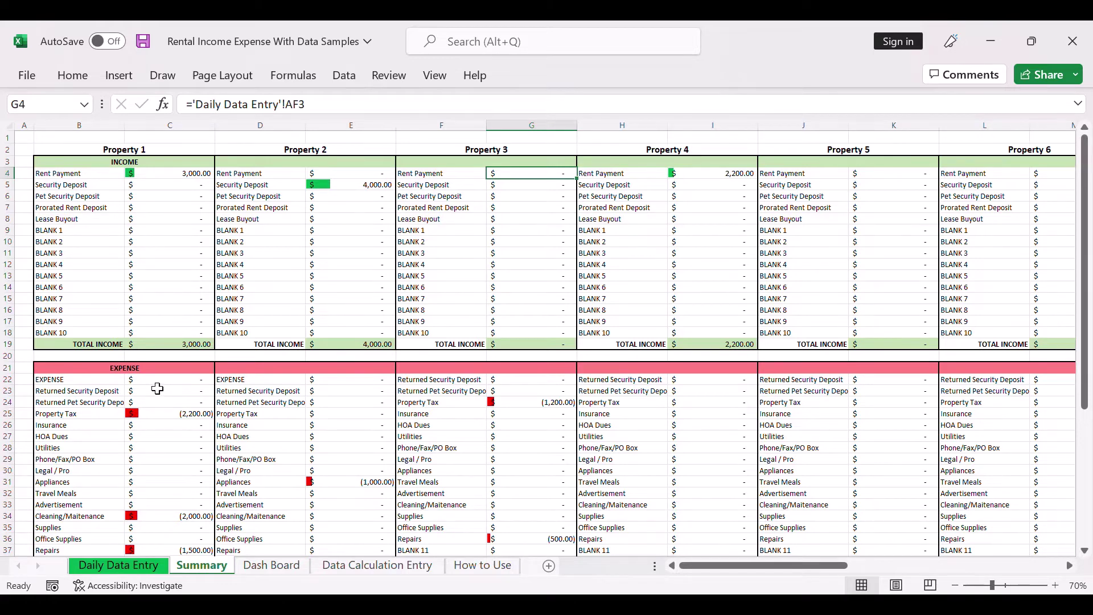
{"action": "scroll", "coordinate": [159, 403], "scroll_direction": "down", "scroll_amount": 3}
{"action": "scroll", "coordinate": [170, 386], "scroll_direction": "up", "scroll_amount": 2}
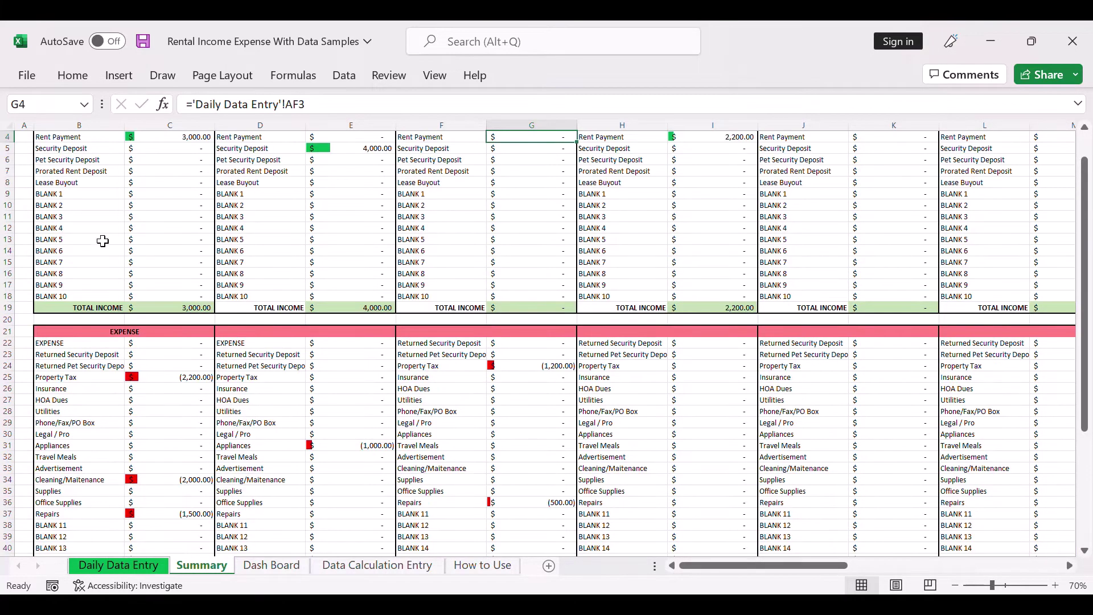
{"action": "scroll", "coordinate": [79, 218], "scroll_direction": "up", "scroll_amount": 1}
{"action": "scroll", "coordinate": [77, 279], "scroll_direction": "down", "scroll_amount": 3}
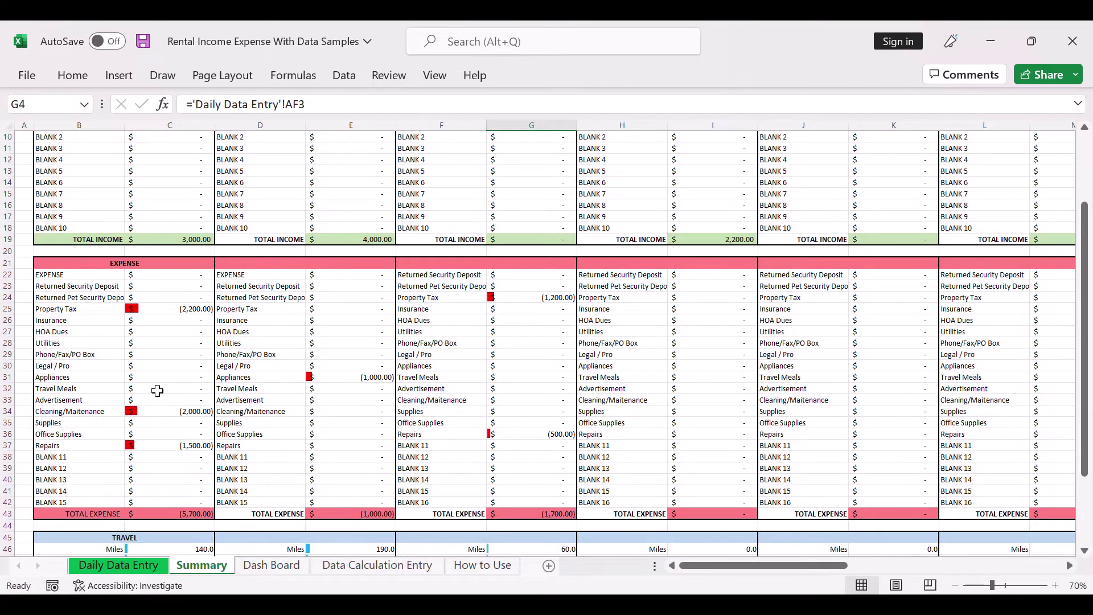
{"action": "scroll", "coordinate": [156, 390], "scroll_direction": "down", "scroll_amount": 4}
{"action": "scroll", "coordinate": [130, 376], "scroll_direction": "up", "scroll_amount": 7}
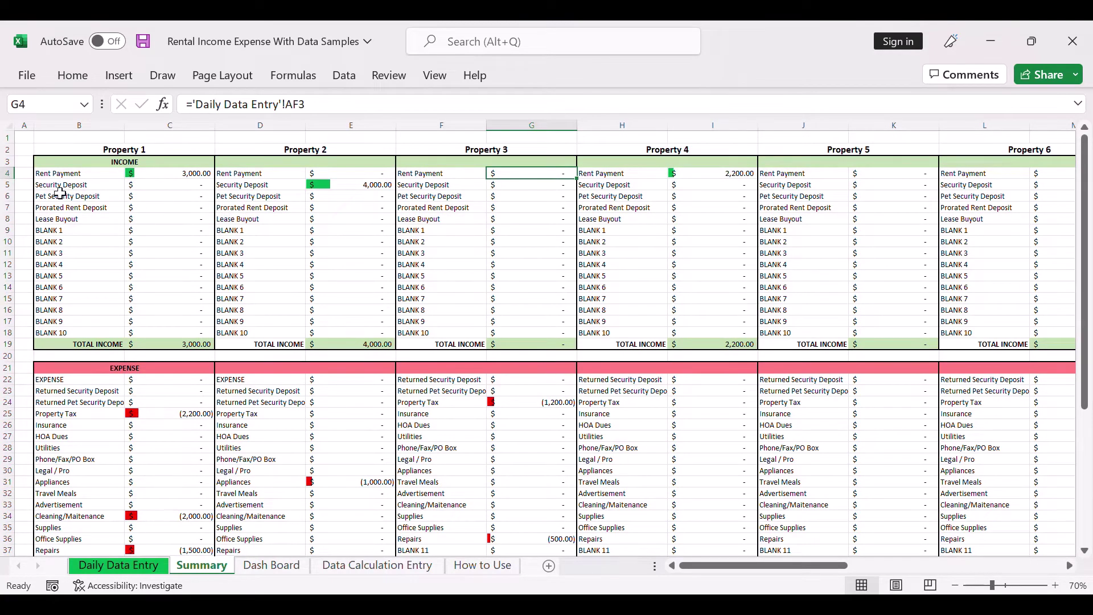
{"action": "scroll", "coordinate": [85, 388], "scroll_direction": "down", "scroll_amount": 4}
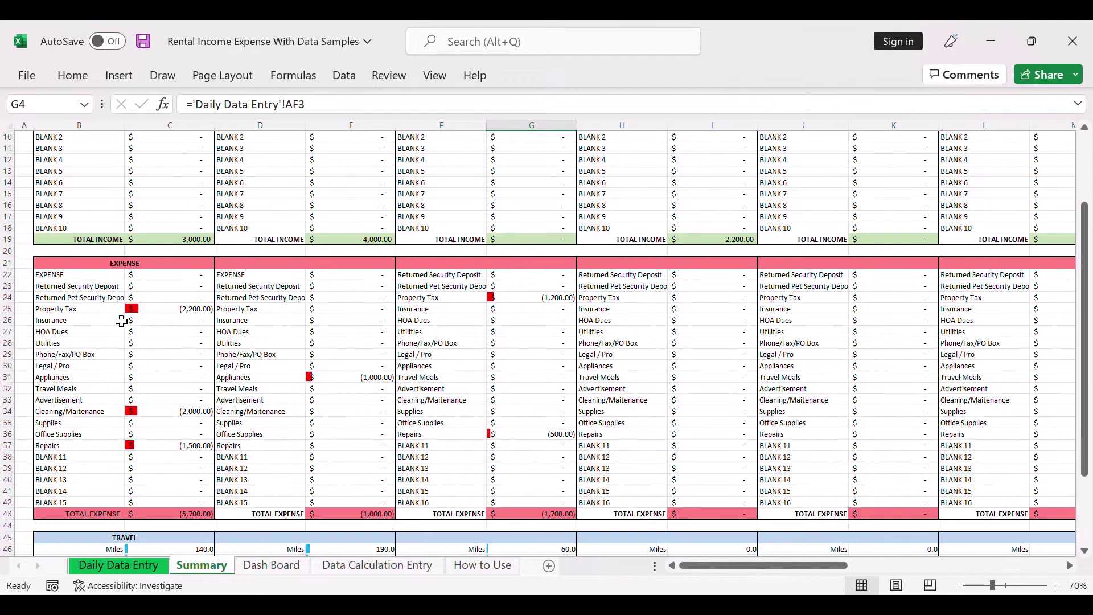
{"action": "scroll", "coordinate": [118, 324], "scroll_direction": "up", "scroll_amount": 4}
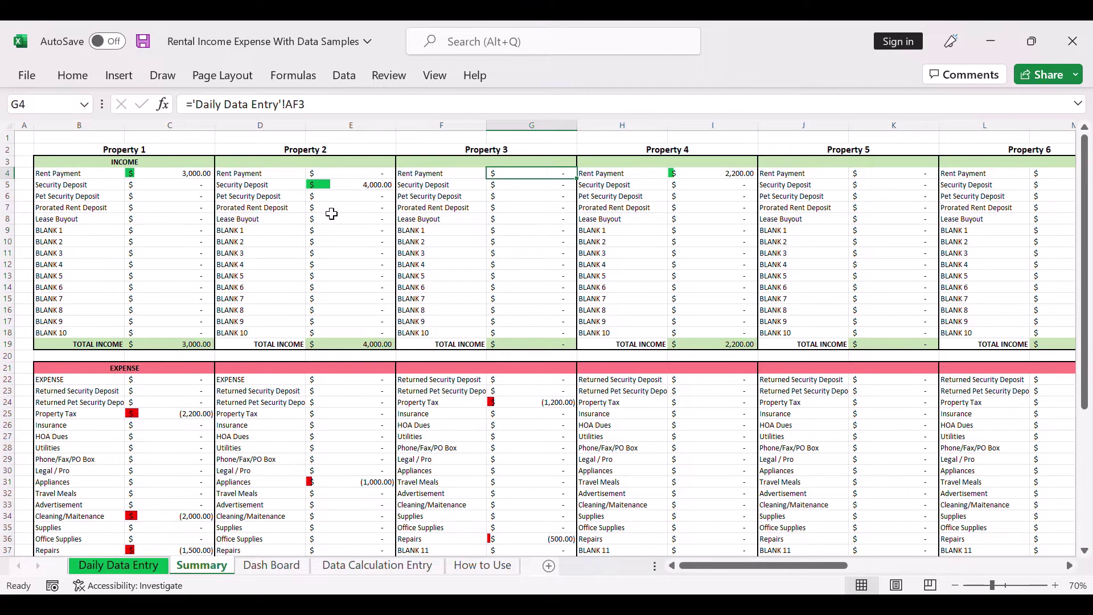
{"action": "left_click", "coordinate": [134, 173]}
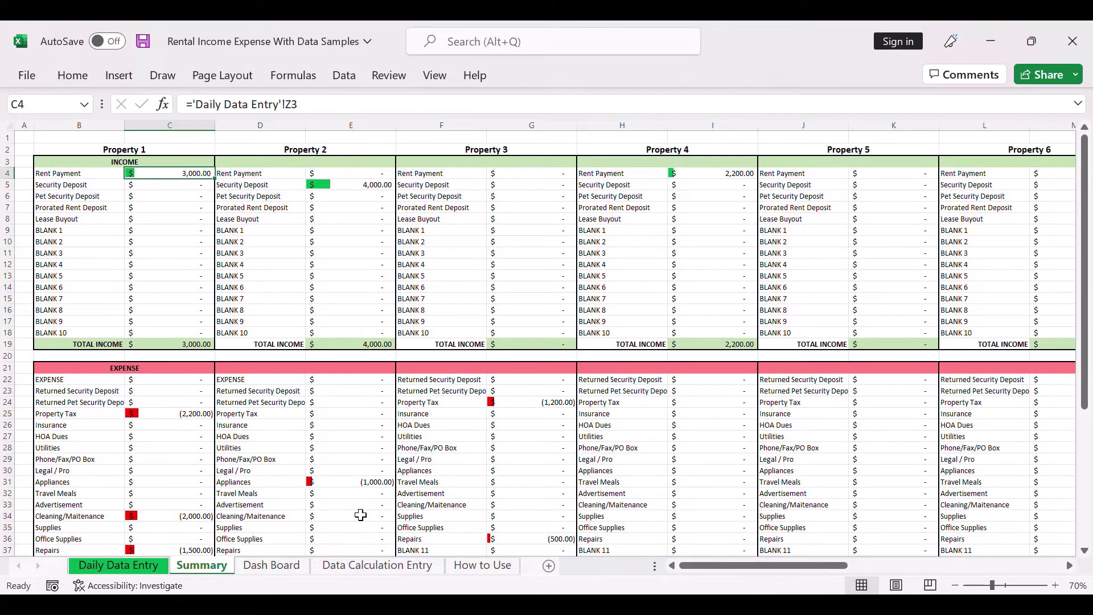
- On Data Calculation Entry, replace the BLANK 1 income option in I10 with 'Constructioon Cost'
{"action": "left_click", "coordinate": [386, 569]}
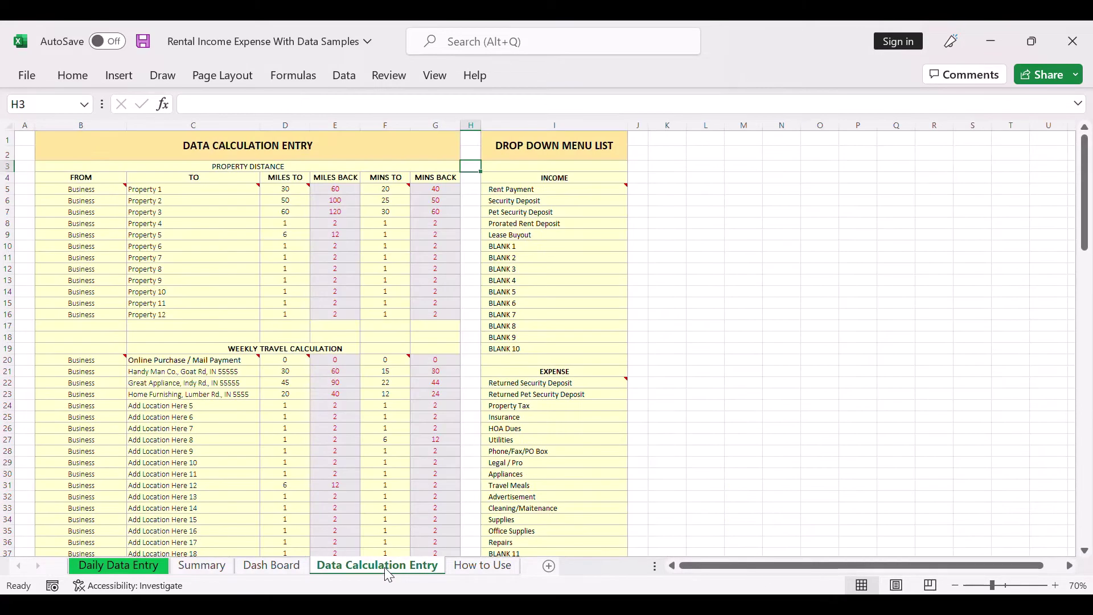
{"action": "left_click", "coordinate": [480, 147]}
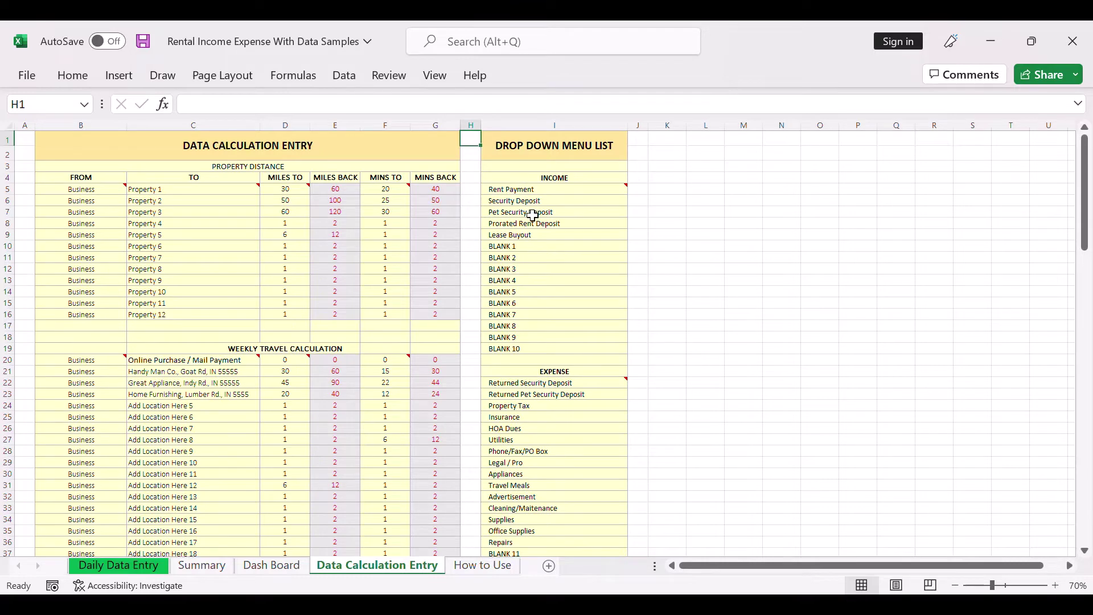
{"action": "scroll", "coordinate": [531, 216], "scroll_direction": "down", "scroll_amount": 4}
{"action": "scroll", "coordinate": [524, 223], "scroll_direction": "up", "scroll_amount": 4}
{"action": "left_click", "coordinate": [25, 166]}
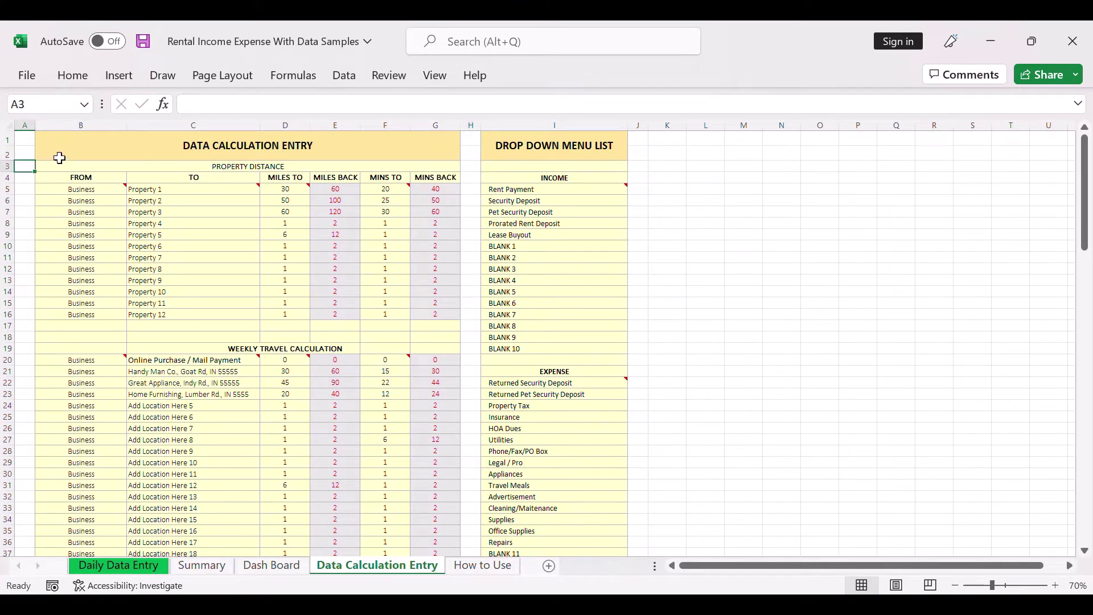
{"action": "left_click", "coordinate": [504, 250]}
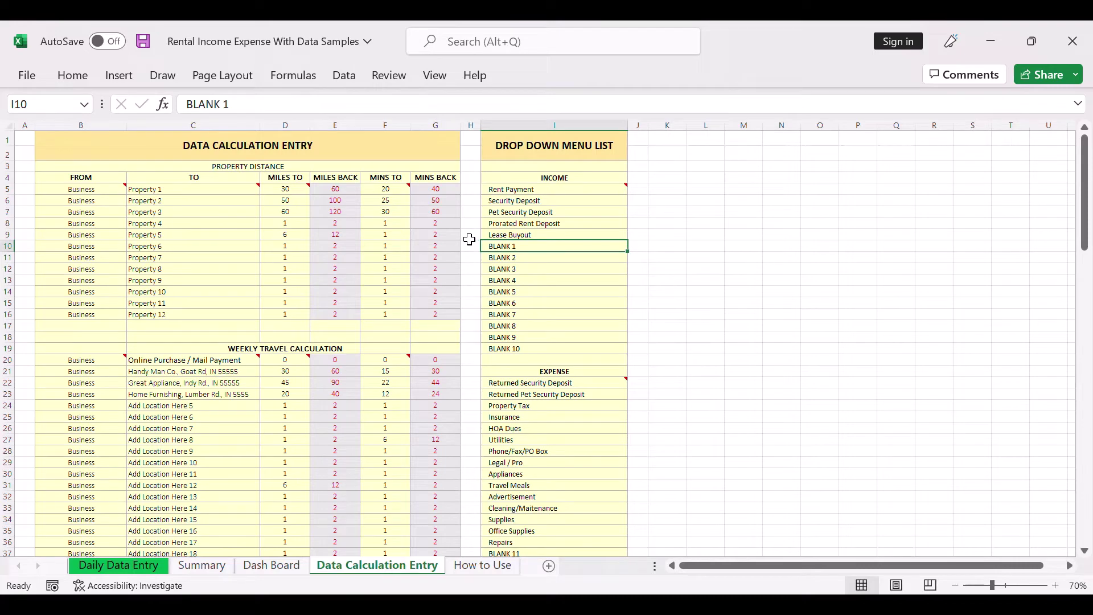
{"action": "type", "text": "Constructioon Cost"}
{"action": "key", "text": "Return"}
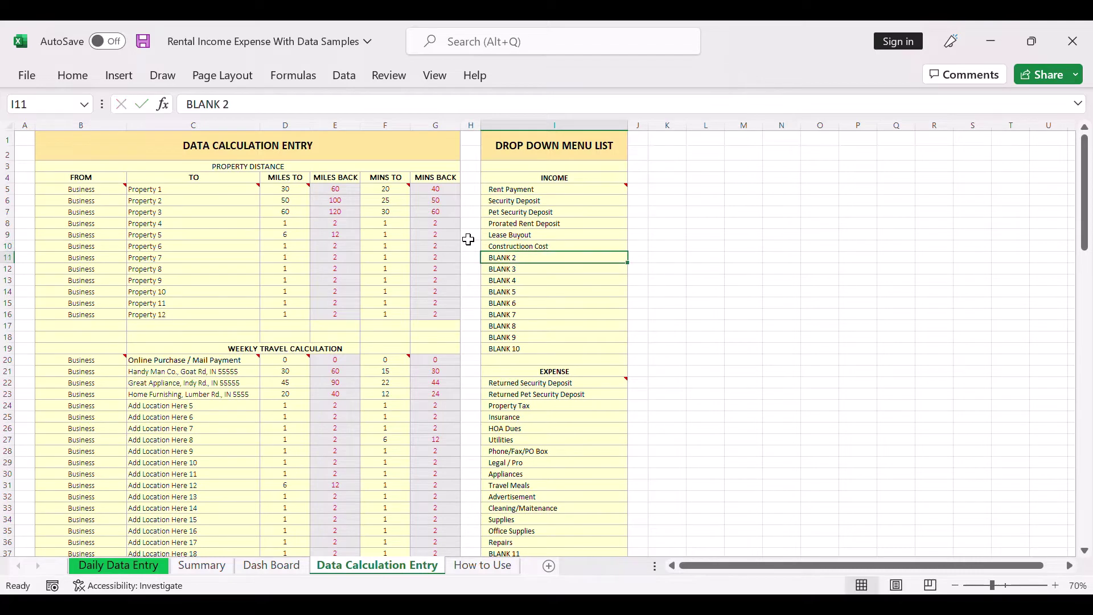
- Verify the Constructioon Cost entry, then select category cell L14 on Daily Data Entry
{"action": "left_click", "coordinate": [519, 249]}
{"action": "left_click", "coordinate": [102, 567]}
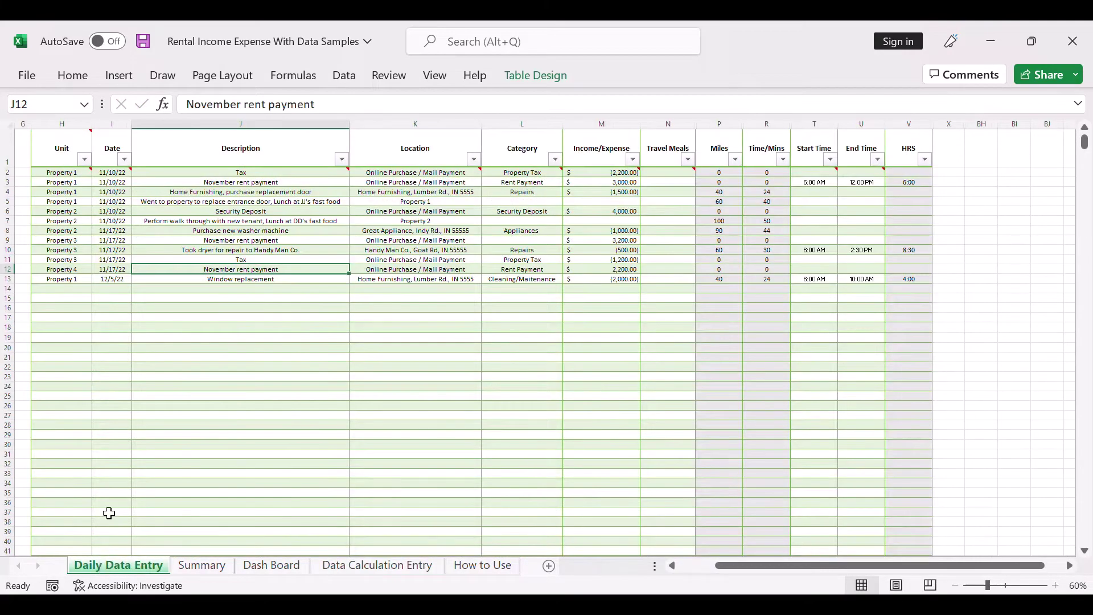
{"action": "left_click", "coordinate": [522, 289]}
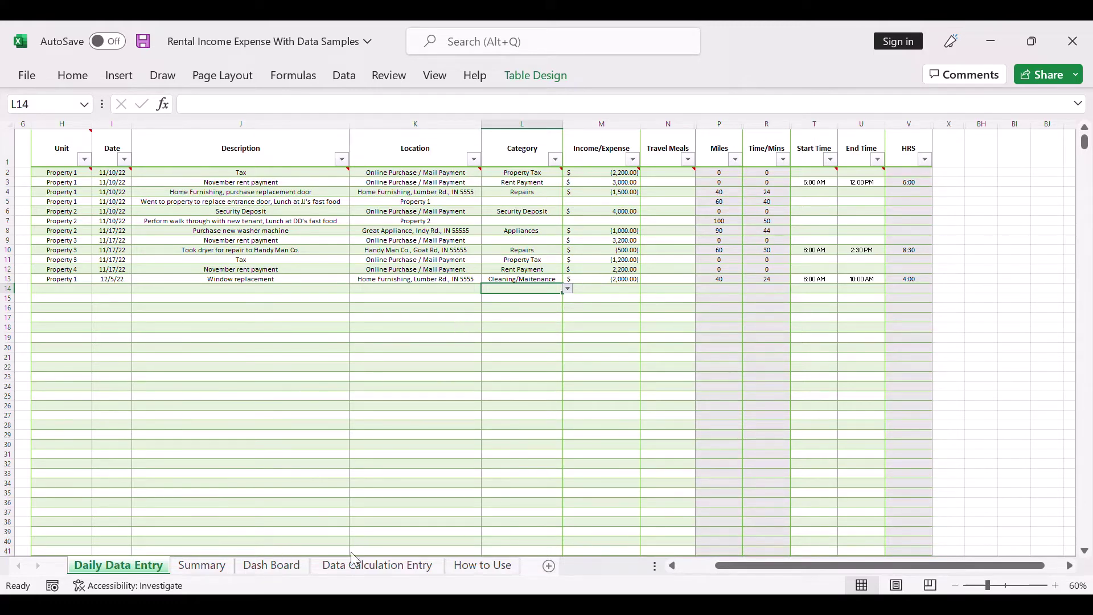
{"action": "left_click", "coordinate": [367, 566]}
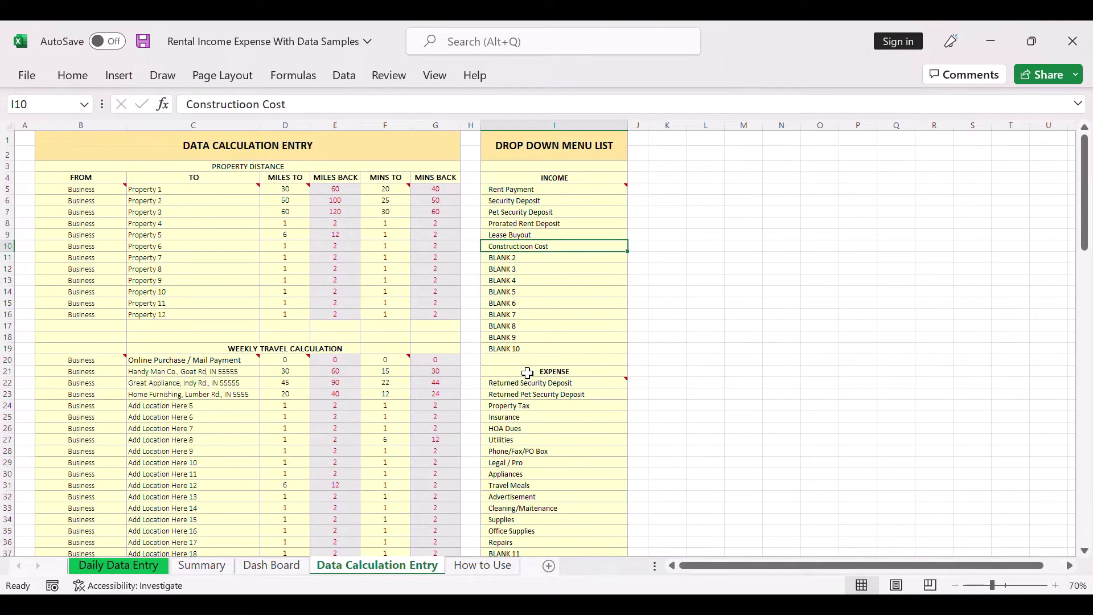
{"action": "scroll", "coordinate": [524, 394], "scroll_direction": "down", "scroll_amount": 2}
{"action": "scroll", "coordinate": [517, 336], "scroll_direction": "up", "scroll_amount": 2}
{"action": "left_click", "coordinate": [527, 281]}
{"action": "left_click", "coordinate": [521, 236]}
{"action": "left_click", "coordinate": [529, 250]}
{"action": "left_click", "coordinate": [120, 270]}
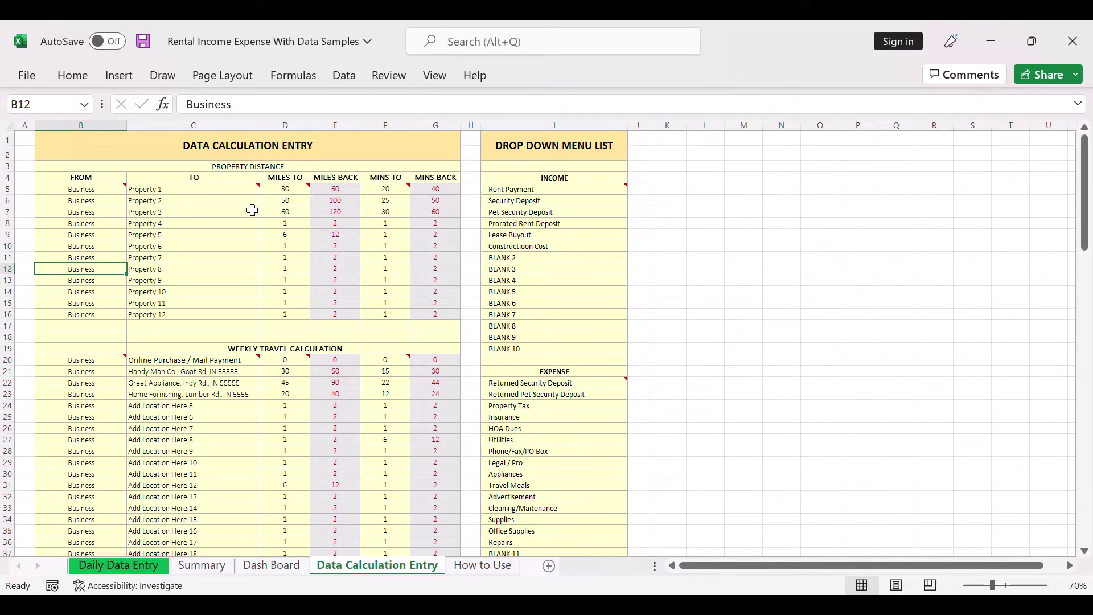
{"action": "left_click", "coordinate": [81, 192]}
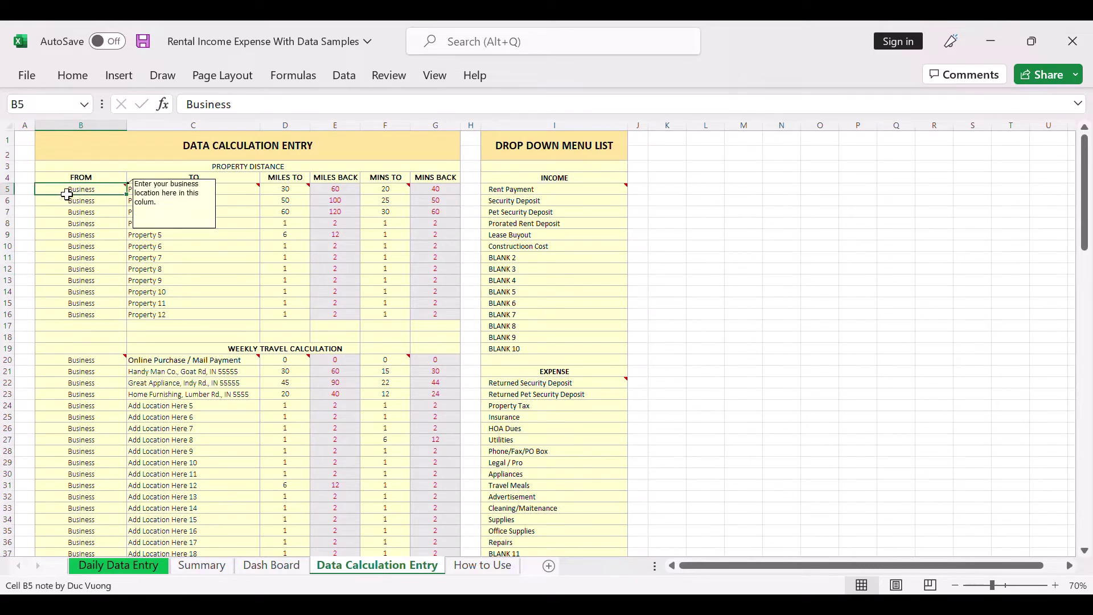
{"action": "left_click", "coordinate": [161, 195]}
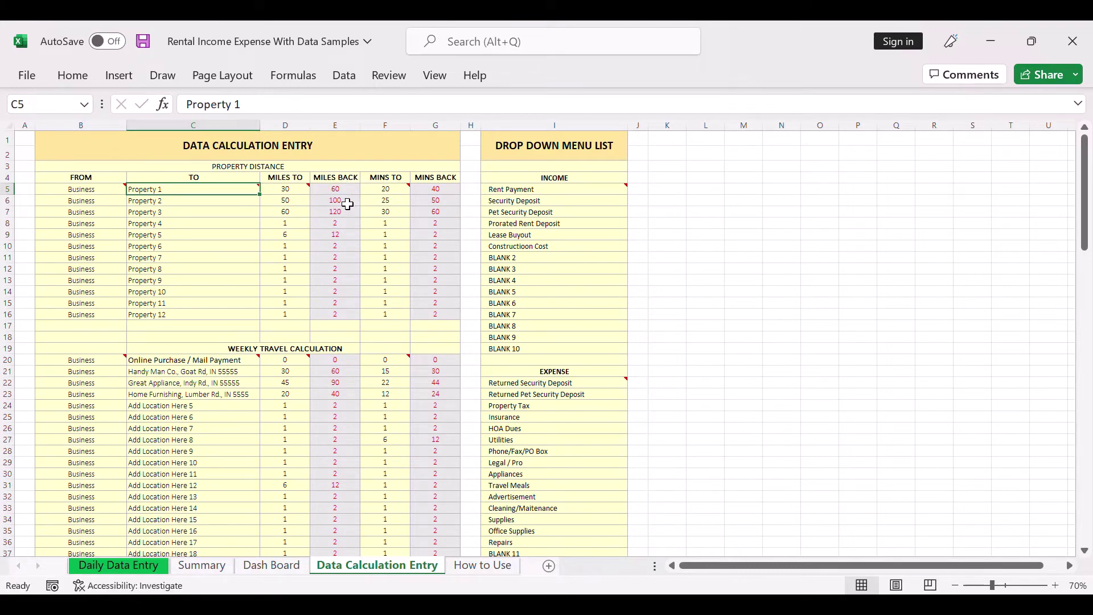
{"action": "left_click", "coordinate": [346, 190]}
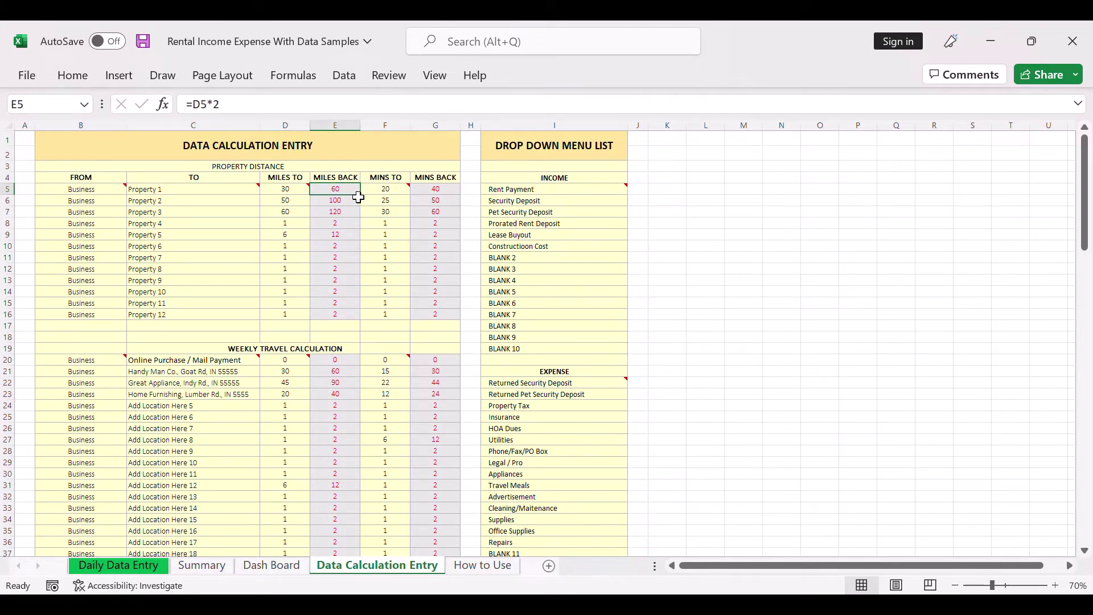
{"action": "left_click", "coordinate": [385, 191]}
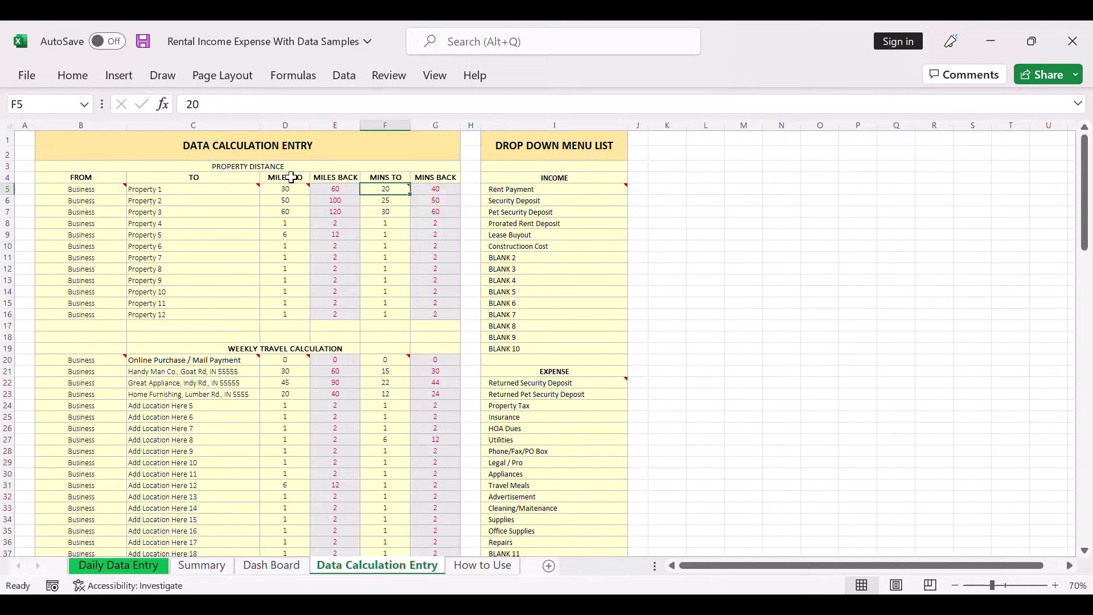
{"action": "left_click", "coordinate": [435, 194]}
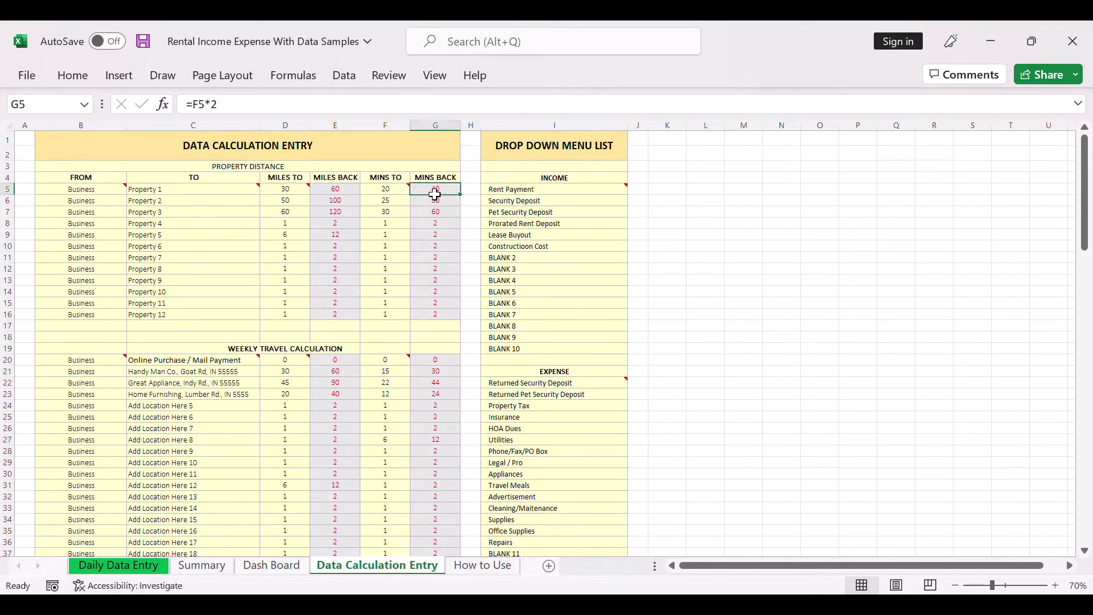
{"action": "left_click", "coordinate": [151, 192]}
{"action": "scroll", "coordinate": [185, 273], "scroll_direction": "down", "scroll_amount": 1}
{"action": "scroll", "coordinate": [171, 199], "scroll_direction": "up", "scroll_amount": 1}
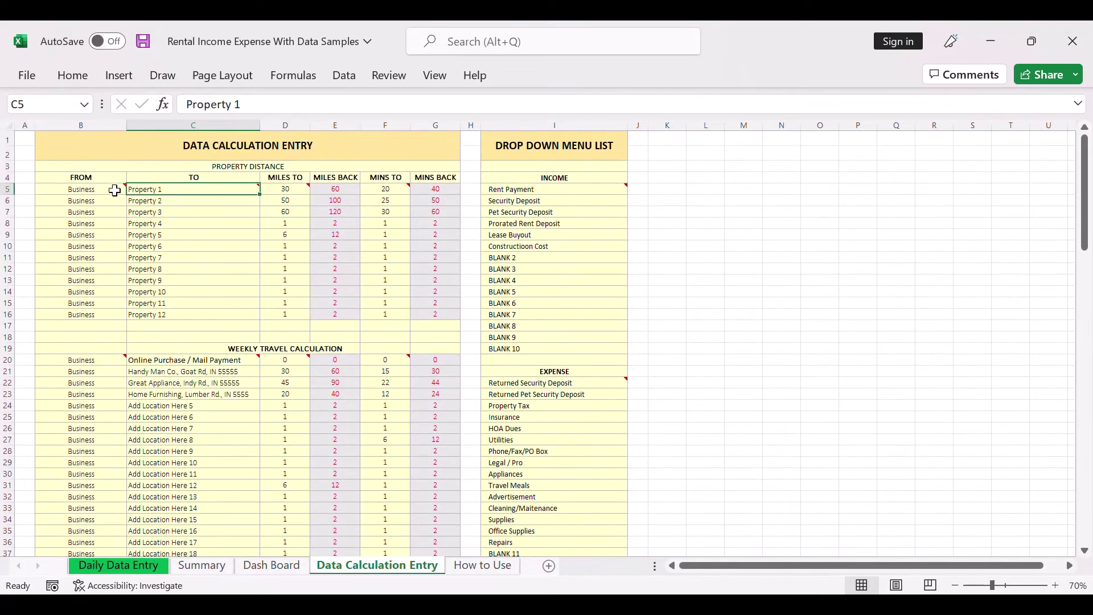
{"action": "scroll", "coordinate": [139, 316], "scroll_direction": "down", "scroll_amount": 2}
{"action": "scroll", "coordinate": [120, 190], "scroll_direction": "up", "scroll_amount": 2}
{"action": "left_click", "coordinate": [123, 565]}
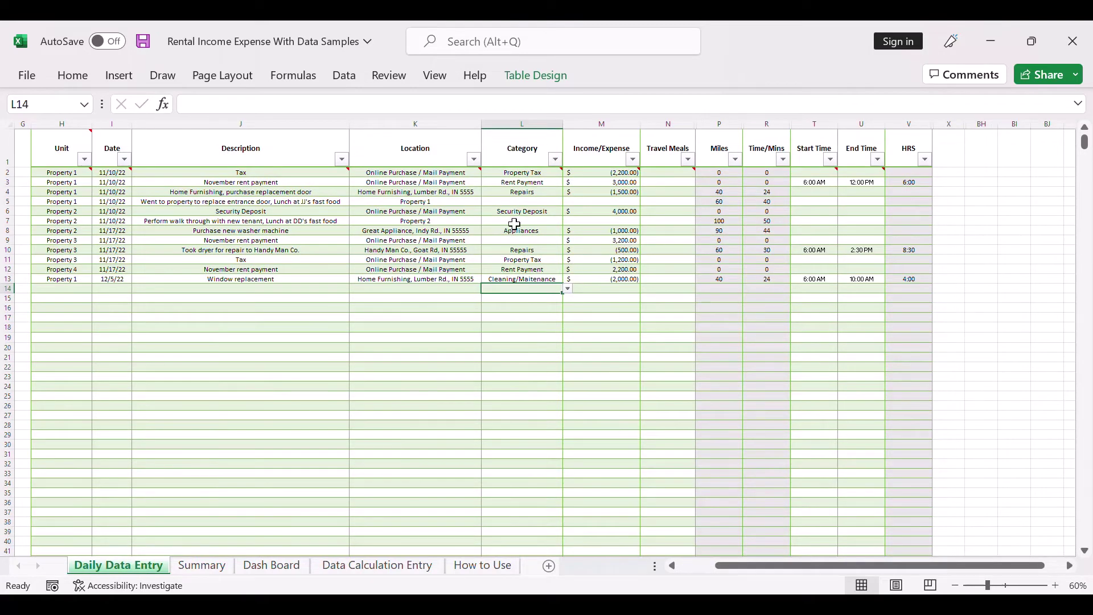
{"action": "left_click", "coordinate": [506, 250]}
{"action": "left_click", "coordinate": [561, 284]}
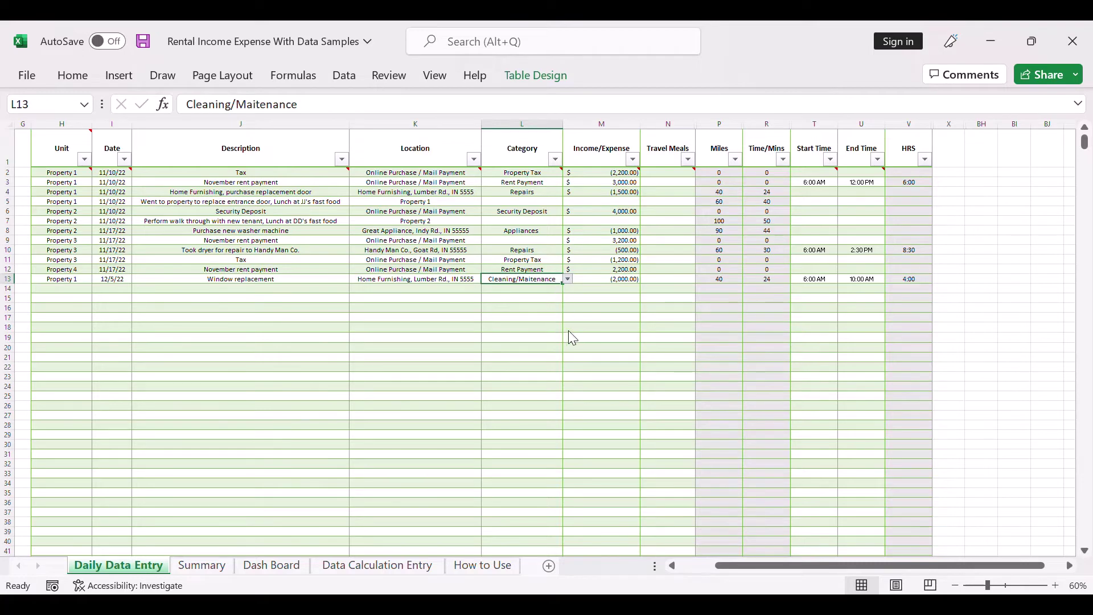
{"action": "left_click", "coordinate": [427, 270]}
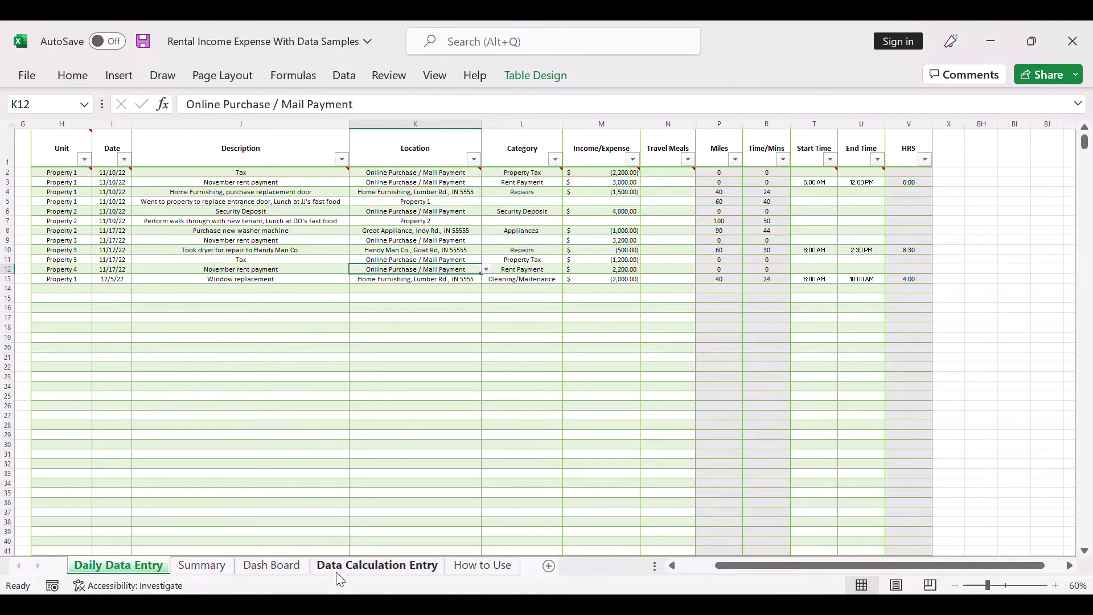
- Inspect the weekly travel Business starting point and destinations like Handy Man Co. and Online Purchase
{"action": "left_click", "coordinate": [374, 566]}
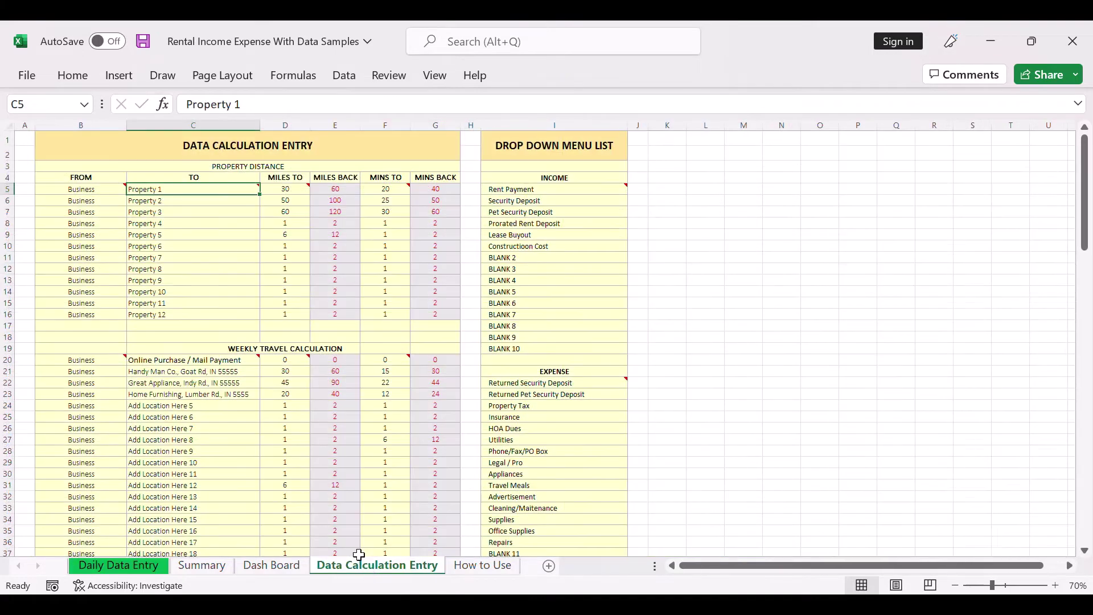
{"action": "left_click", "coordinate": [57, 337]}
{"action": "scroll", "coordinate": [37, 239], "scroll_direction": "down", "scroll_amount": 2}
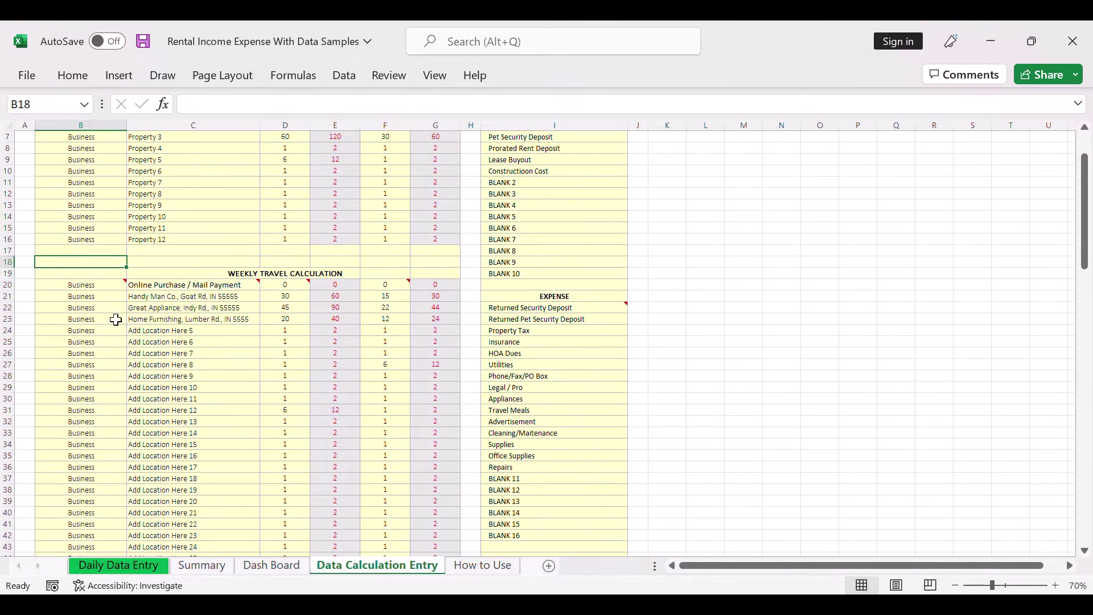
{"action": "mouse_move", "coordinate": [63, 293]}
{"action": "left_click", "coordinate": [97, 301]}
{"action": "left_click", "coordinate": [199, 302]}
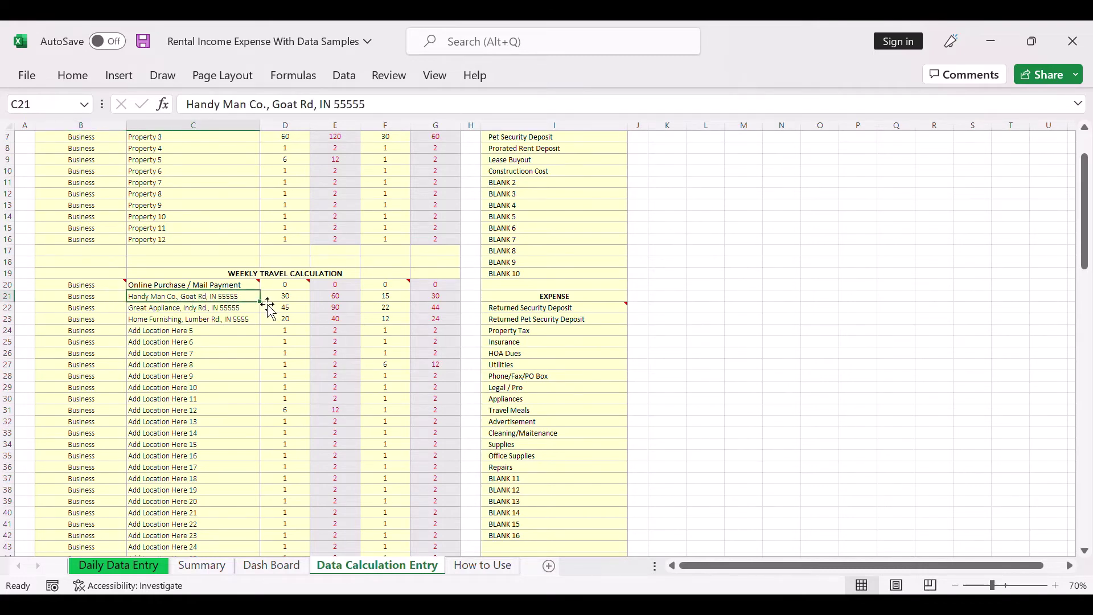
{"action": "left_click", "coordinate": [86, 289]}
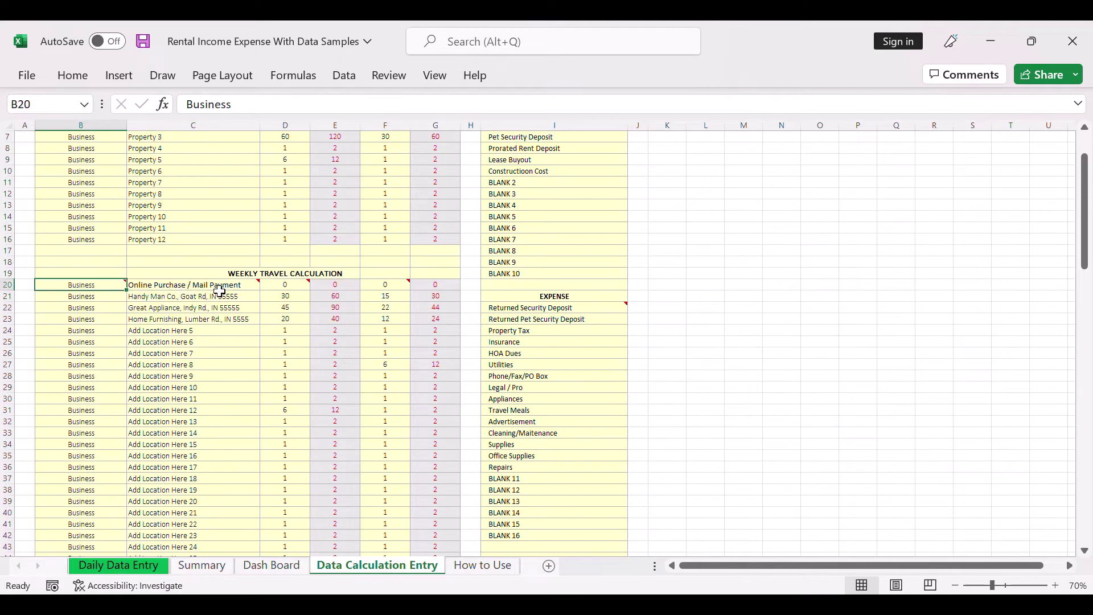
{"action": "left_click", "coordinate": [214, 290]}
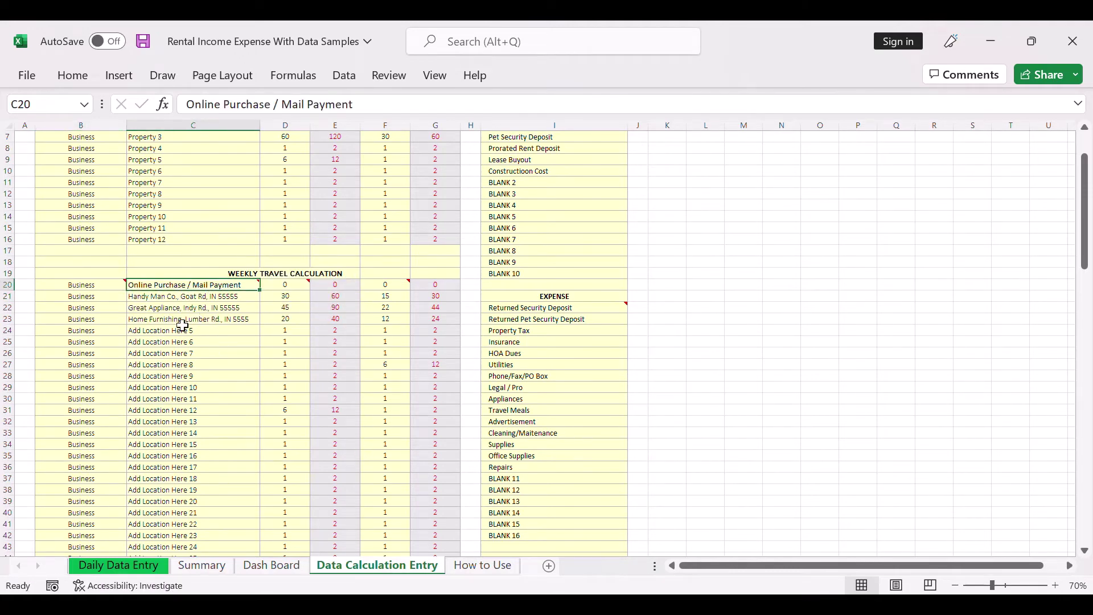
- Check the Home Furnishing, Lumber Rd. row's distance-doubling formula and value 12, then go to Daily Data Entry
{"action": "left_click", "coordinate": [149, 321]}
{"action": "left_click", "coordinate": [77, 323]}
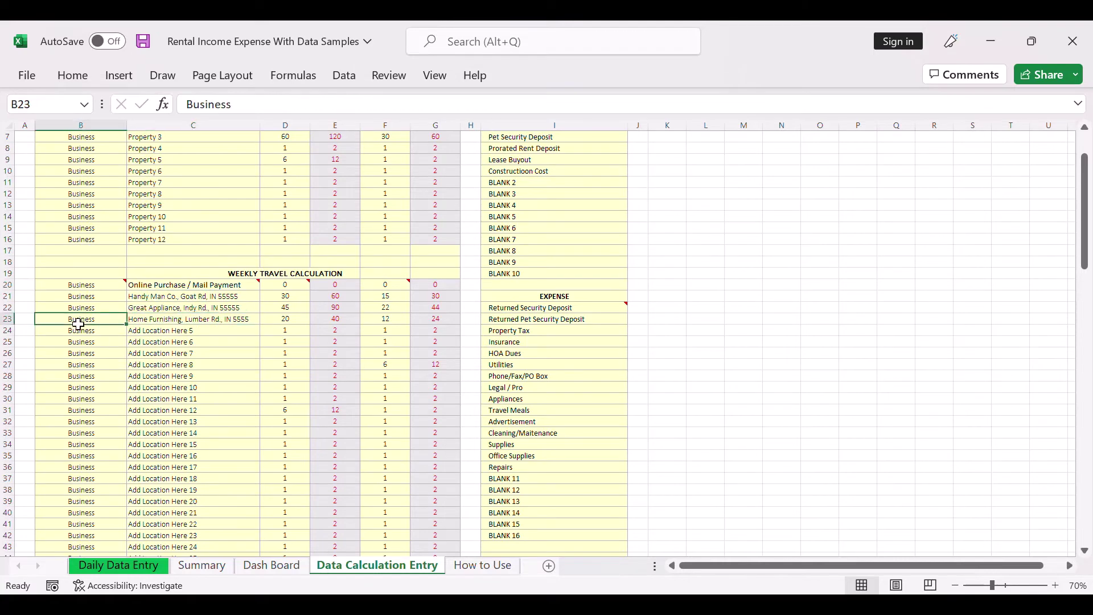
{"action": "left_click", "coordinate": [162, 320]}
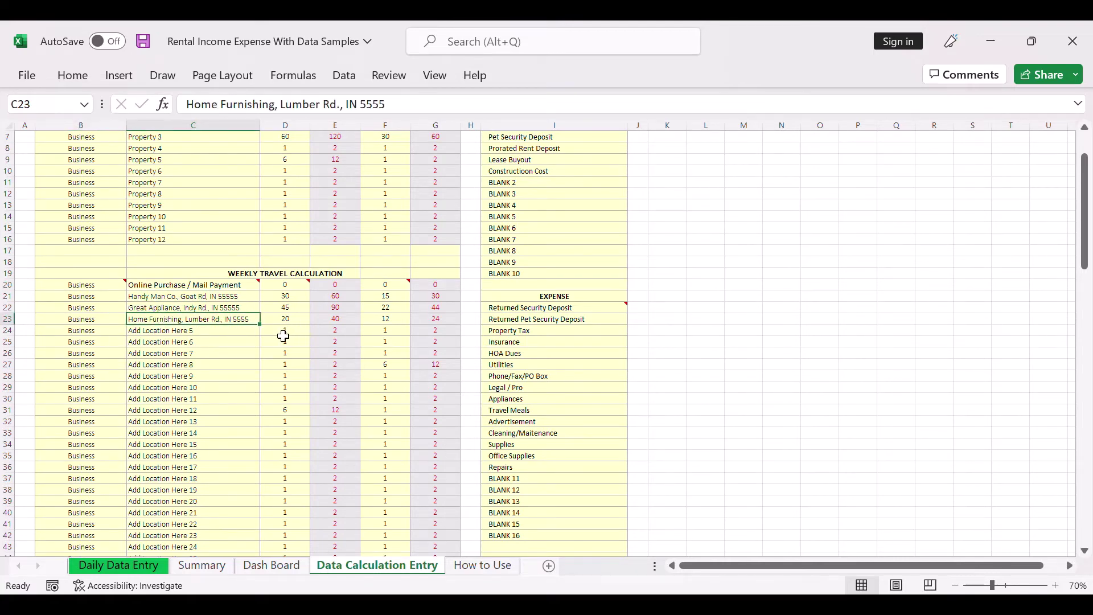
{"action": "left_click", "coordinate": [346, 324]}
{"action": "left_click", "coordinate": [377, 322]}
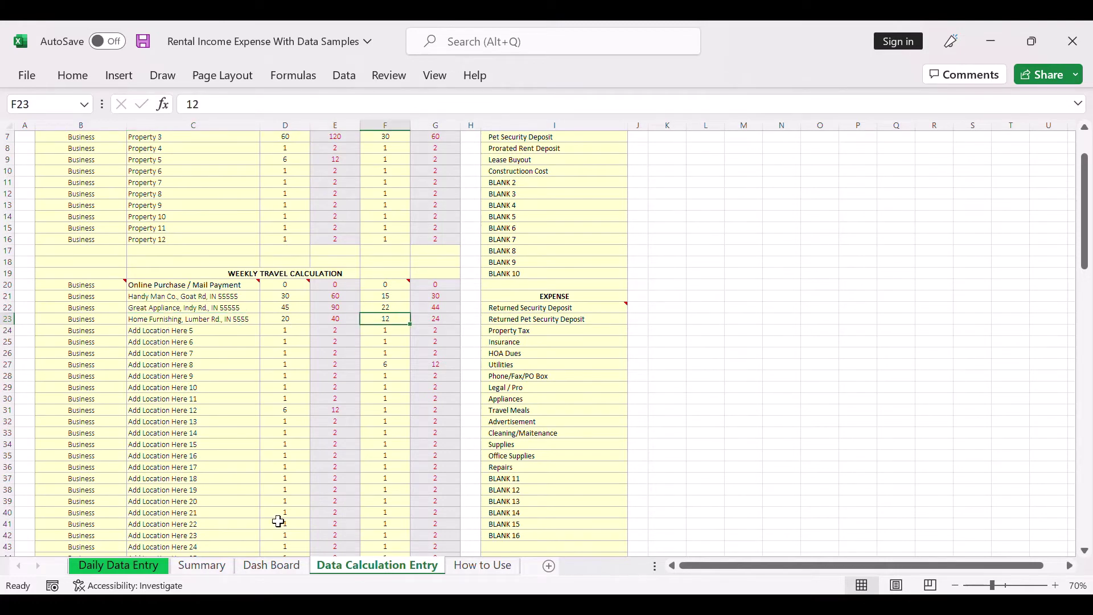
{"action": "left_click", "coordinate": [121, 567]}
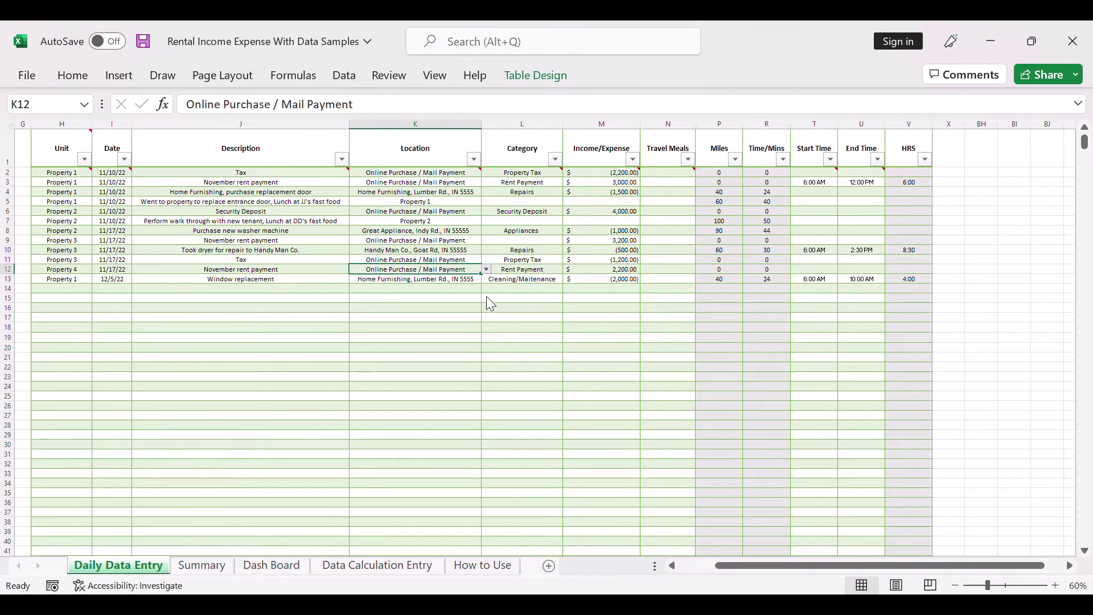
- Make K12's location Home Furnishing, Lumber Rd., IN 5555 (40 miles, 24 minutes) and review Summary totals
{"action": "key", "text": "ctrl+z"}
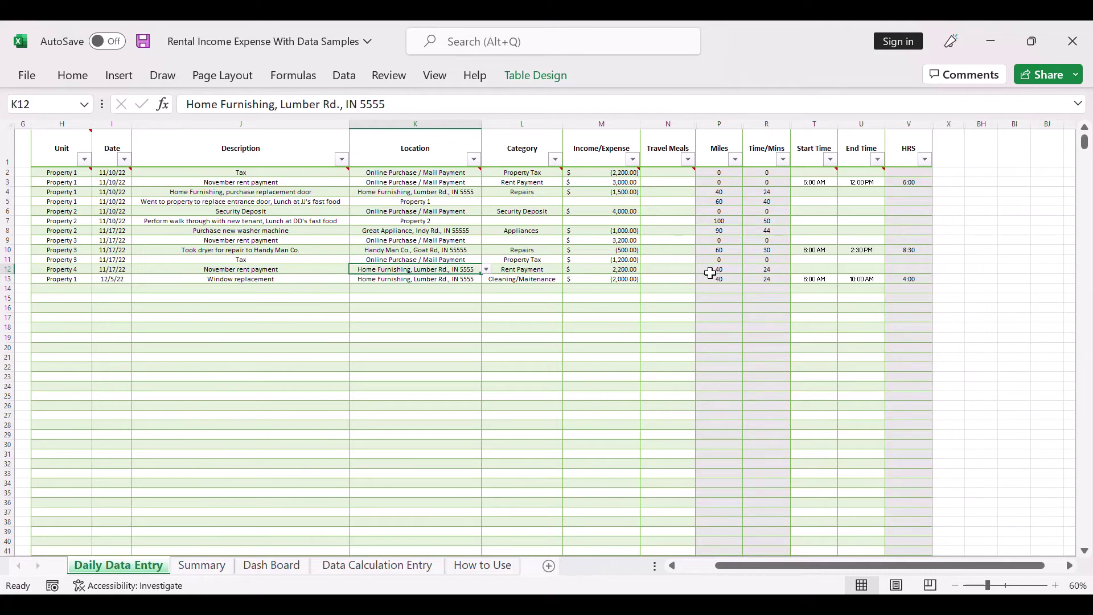
{"action": "left_click", "coordinate": [751, 271]}
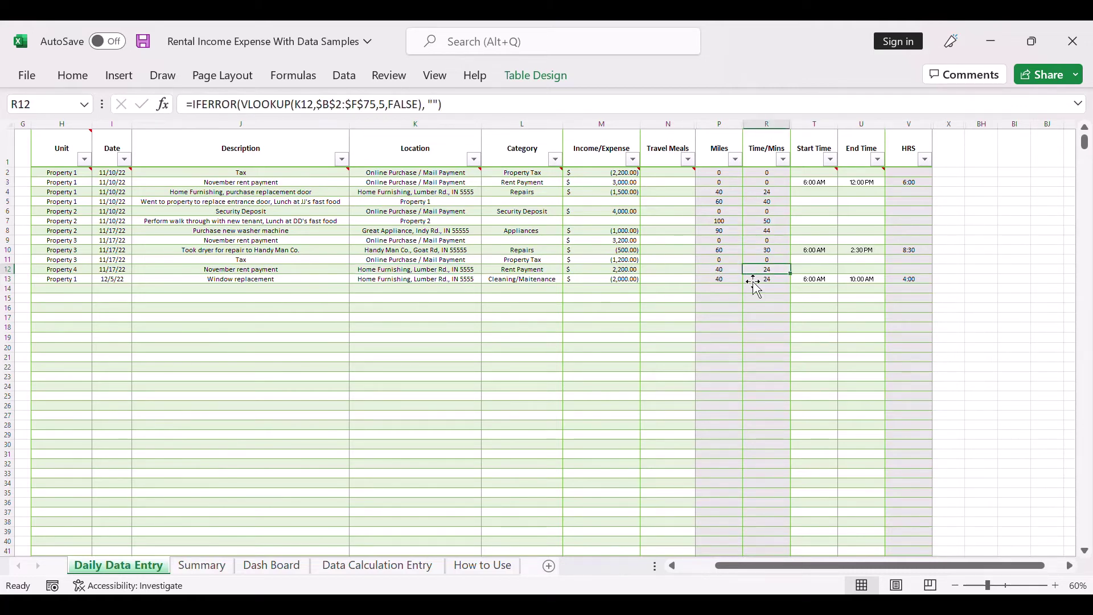
{"action": "left_click", "coordinate": [208, 566]}
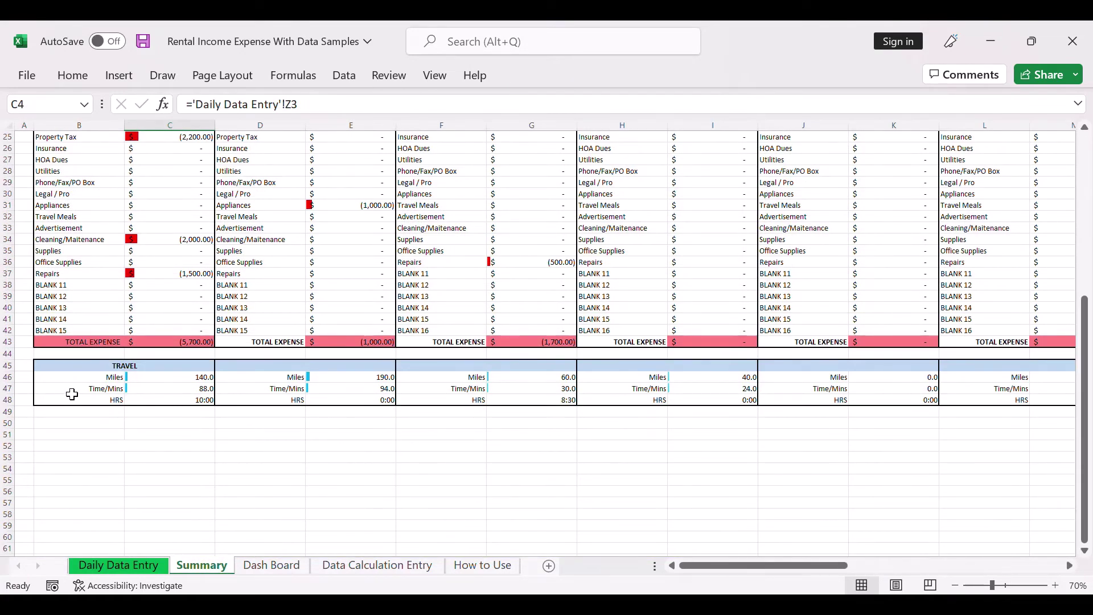
{"action": "scroll", "coordinate": [168, 387], "scroll_direction": "up", "scroll_amount": 8}
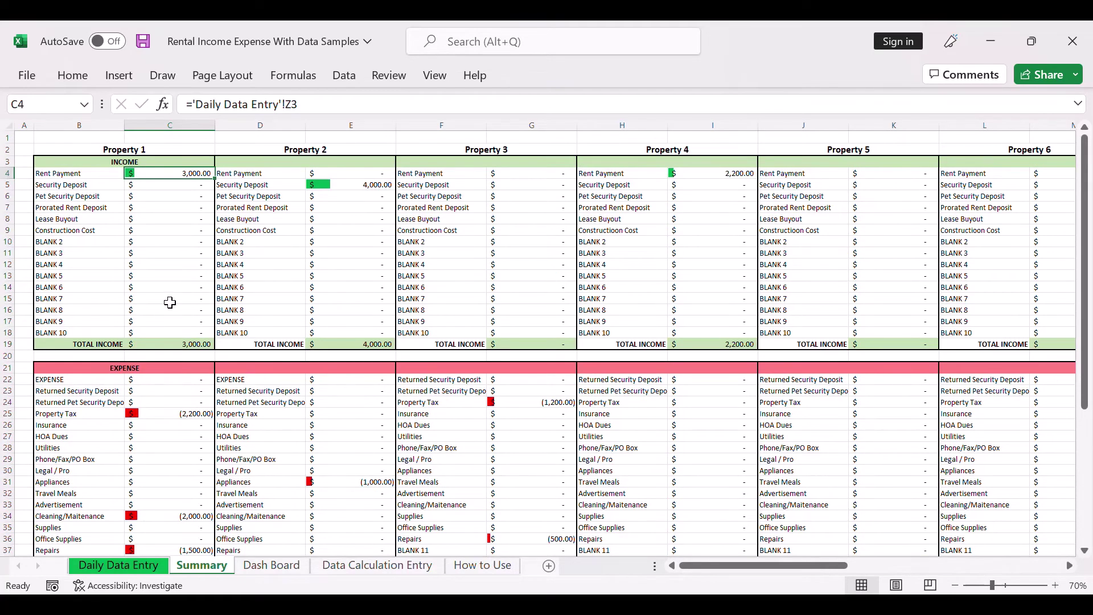
{"action": "scroll", "coordinate": [172, 289], "scroll_direction": "down", "scroll_amount": 5}
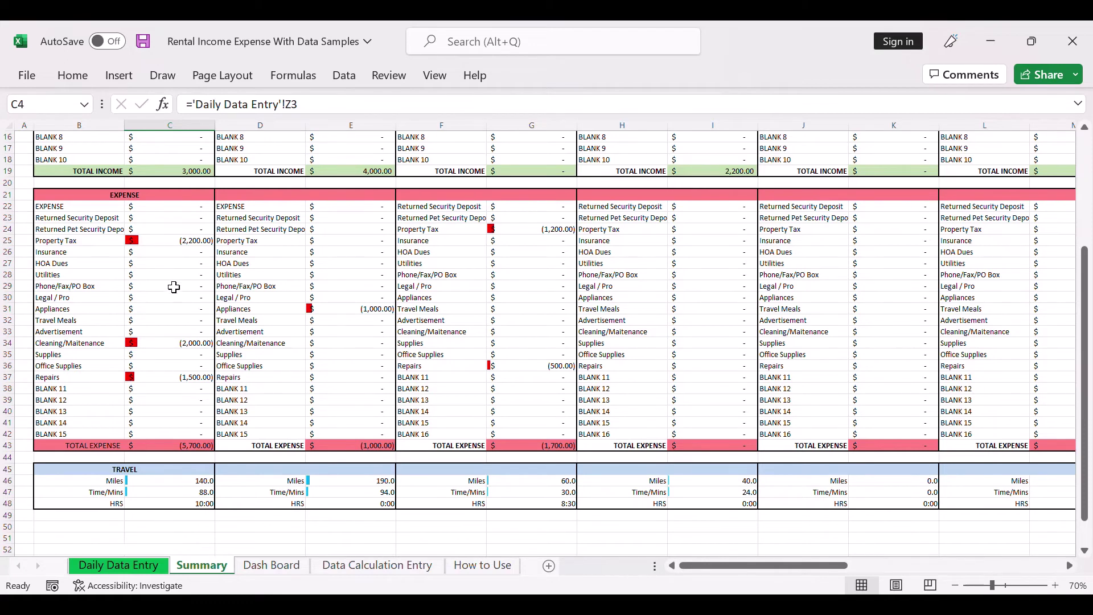
{"action": "key", "text": "ctrl+Page_Up"}
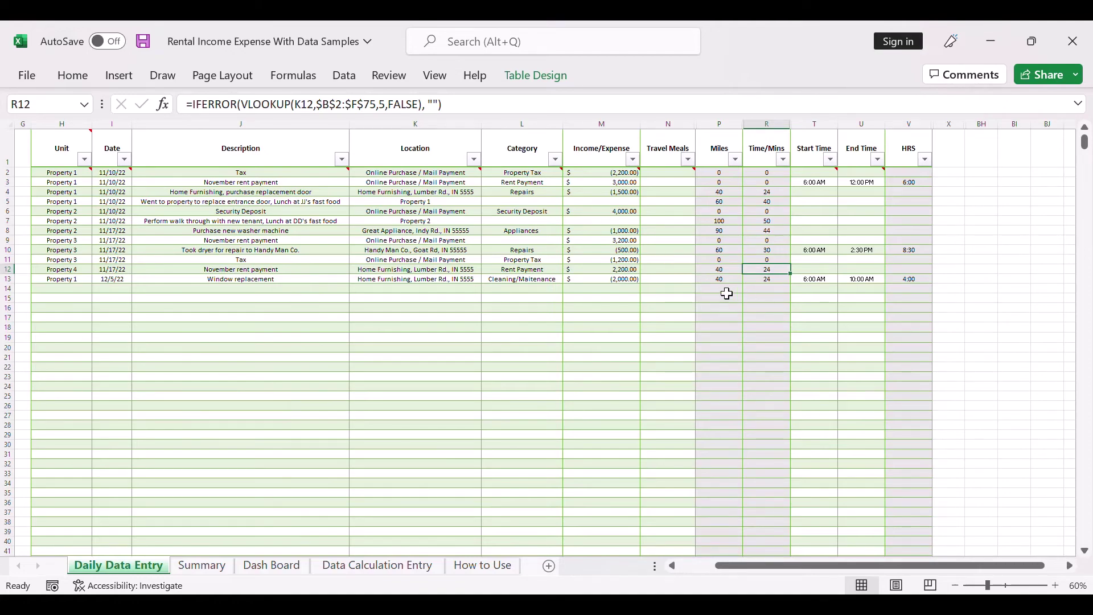
{"action": "left_click", "coordinate": [196, 565]}
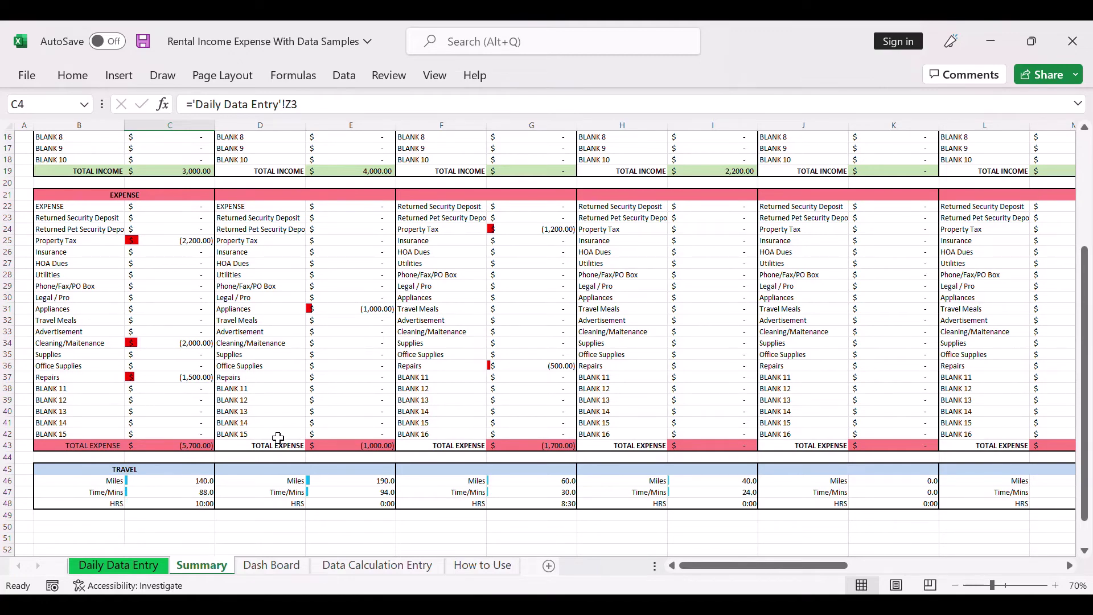
{"action": "scroll", "coordinate": [114, 460], "scroll_direction": "up", "scroll_amount": 5}
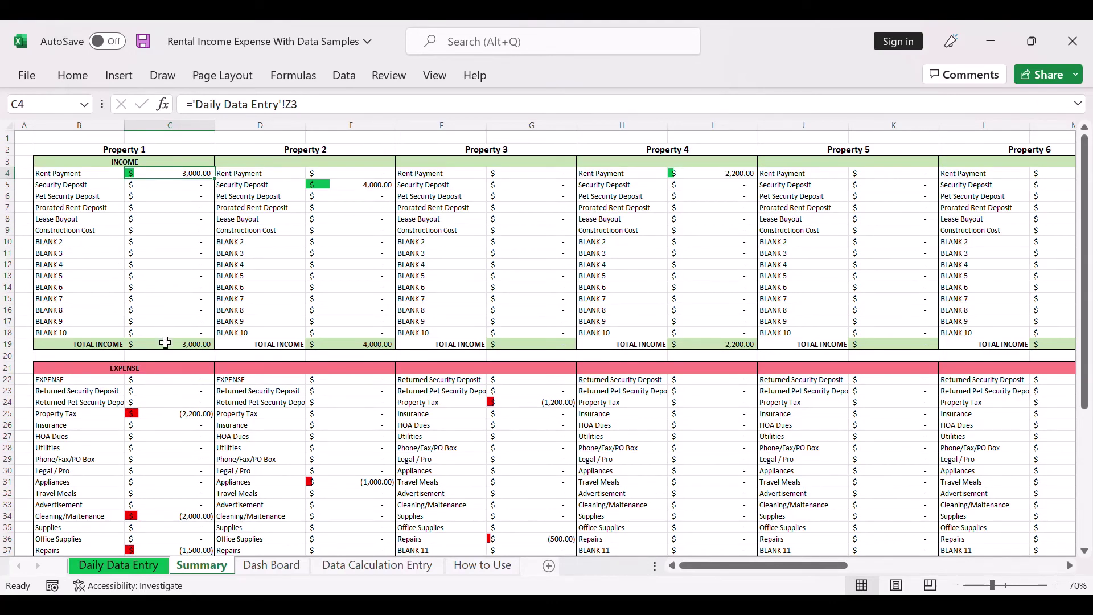
{"action": "scroll", "coordinate": [165, 342], "scroll_direction": "down", "scroll_amount": 2}
{"action": "scroll", "coordinate": [155, 367], "scroll_direction": "down", "scroll_amount": 3}
- Enter =-20 as the Travel Meals amount in N2 on Daily Data Entry
{"action": "left_click", "coordinate": [132, 568]}
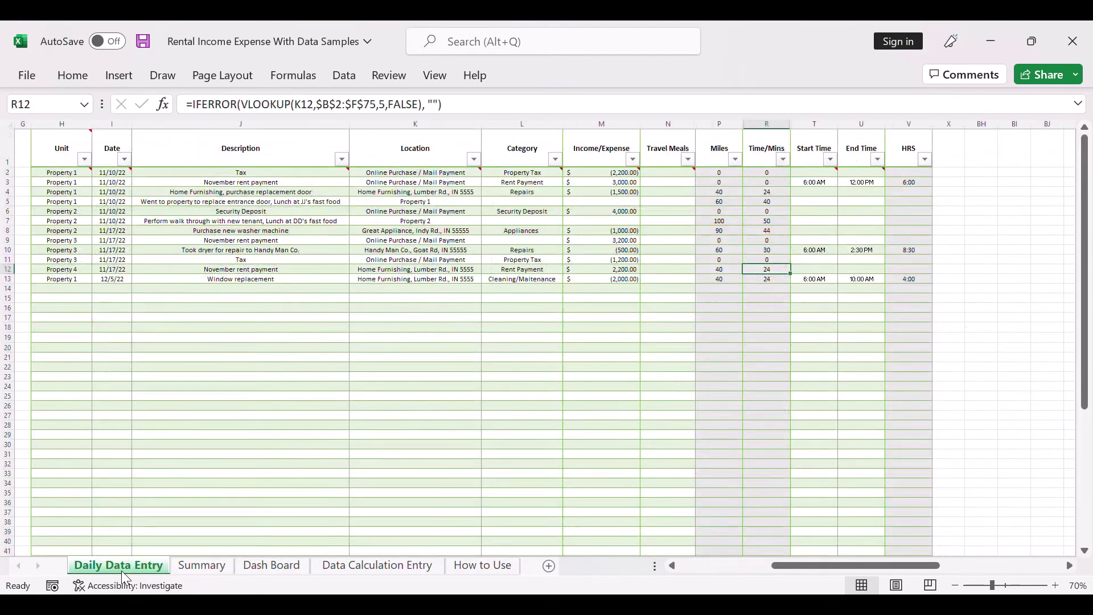
{"action": "left_click", "coordinate": [666, 173]}
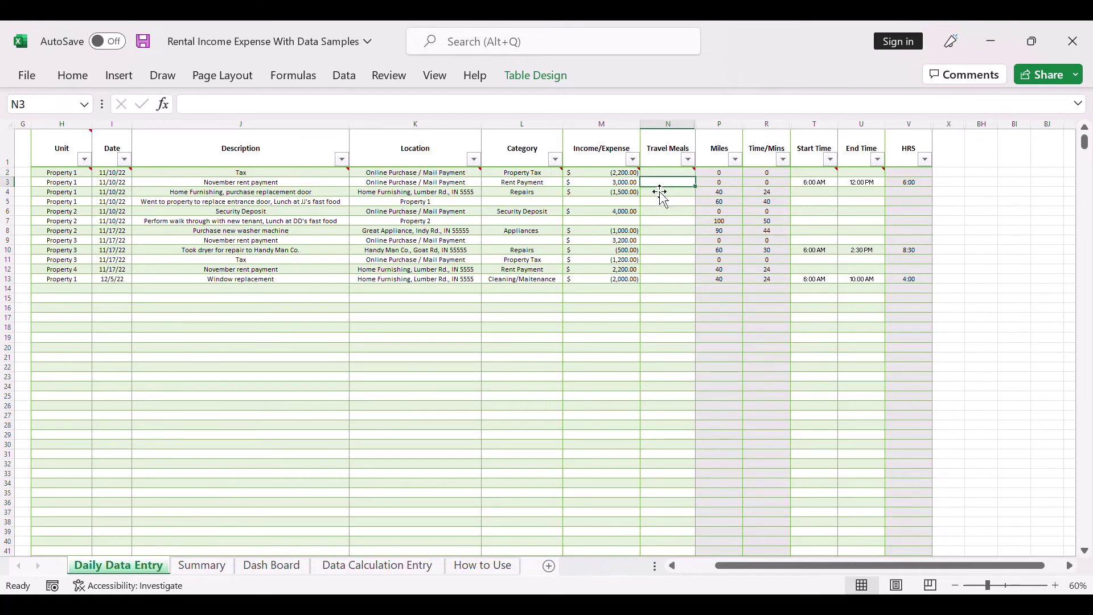
{"action": "type", "text": "=-20"}
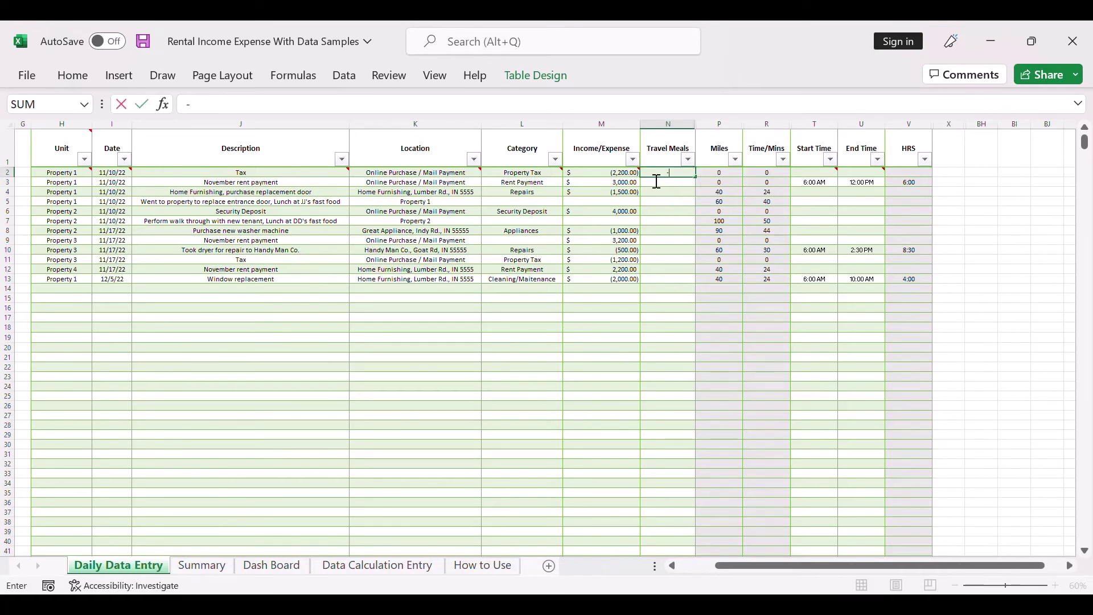
{"action": "left_click", "coordinate": [669, 221]}
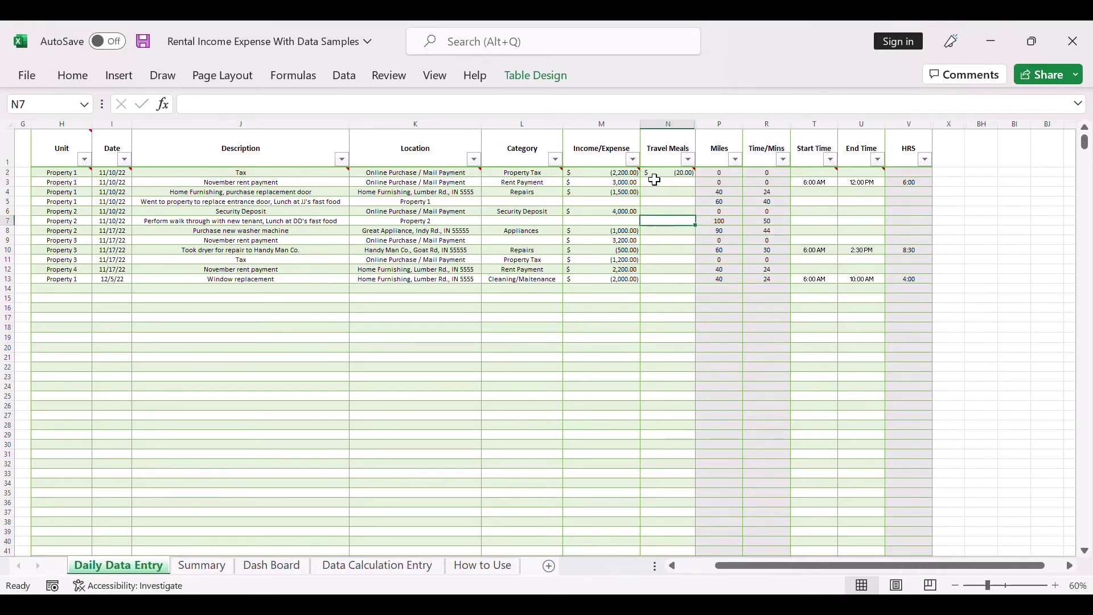
{"action": "left_click", "coordinate": [661, 173]}
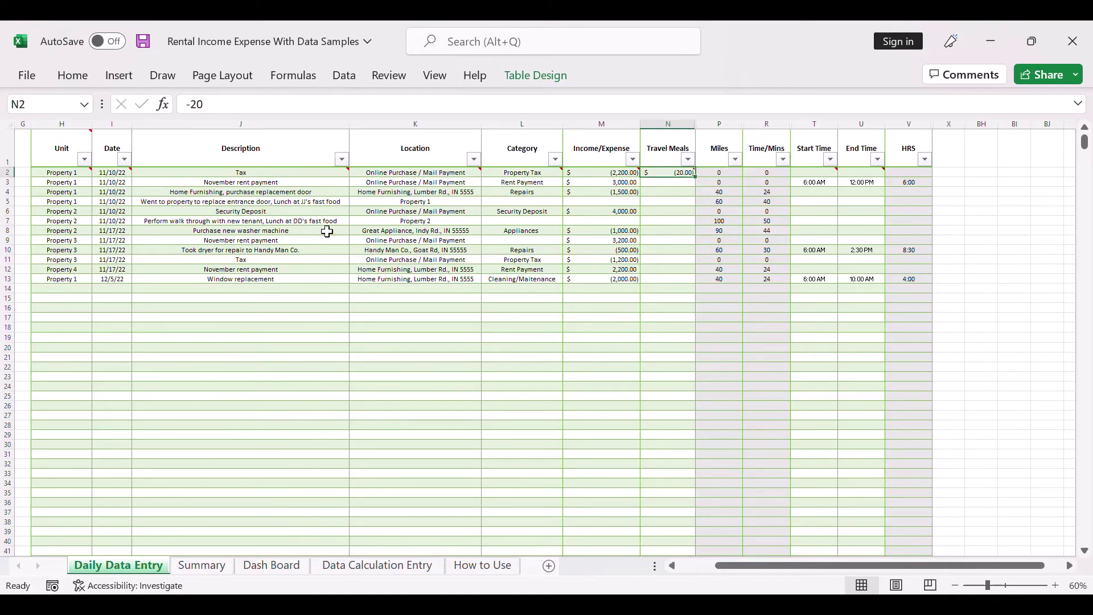
- Confirm Property 1's Travel Meals total on the Summary sheet shows (20.00)
{"action": "left_click", "coordinate": [199, 566]}
{"action": "scroll", "coordinate": [175, 356], "scroll_direction": "up", "scroll_amount": 1, "text": "ctrl"}
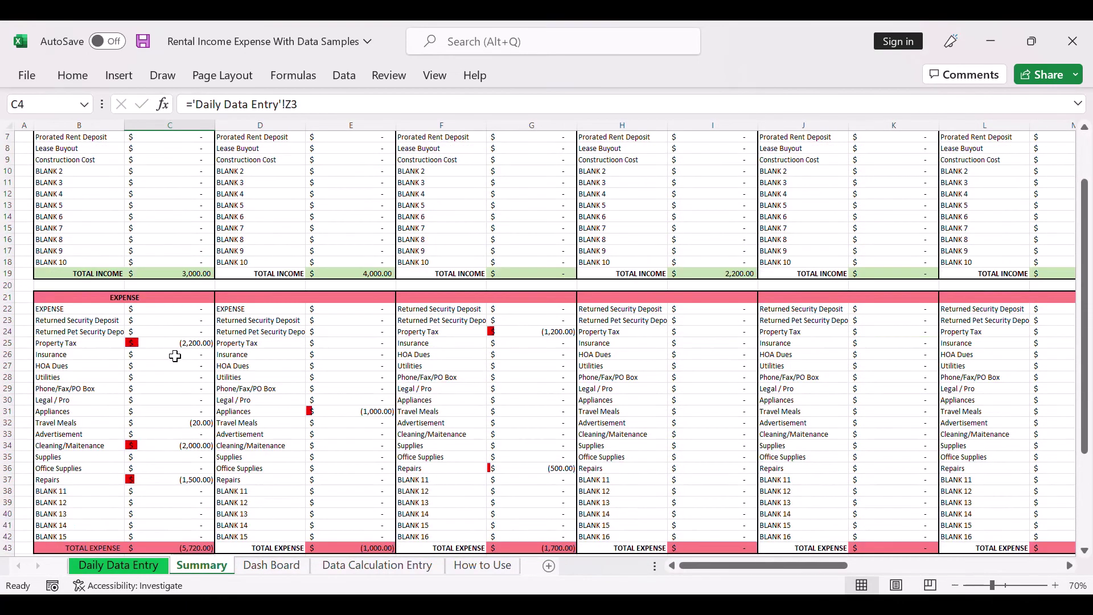
{"action": "left_click", "coordinate": [174, 423]}
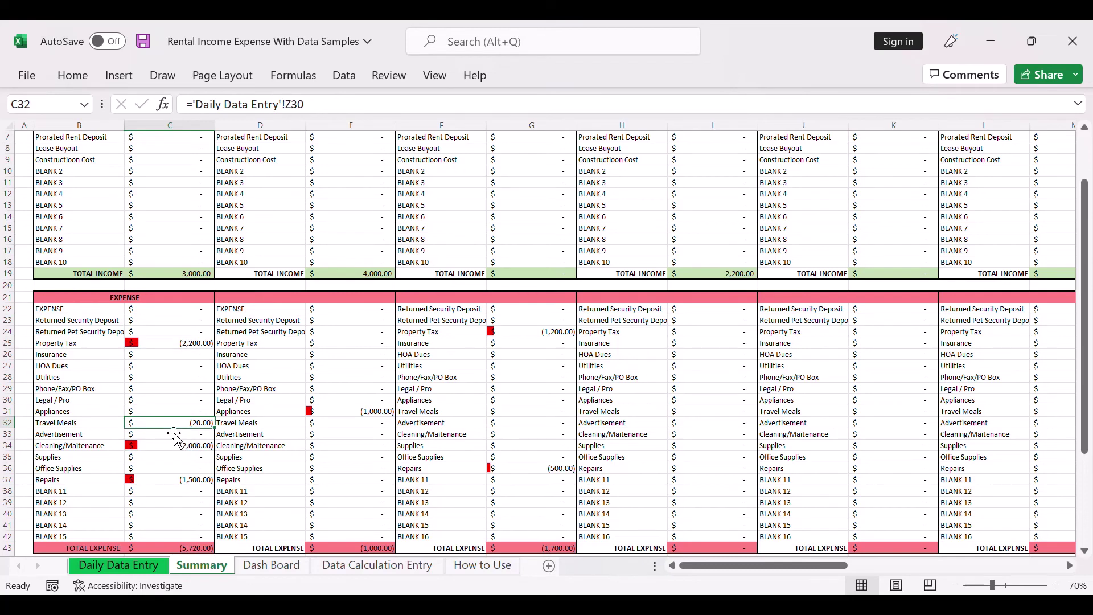
{"action": "scroll", "coordinate": [183, 435], "scroll_direction": "down", "scroll_amount": 2}
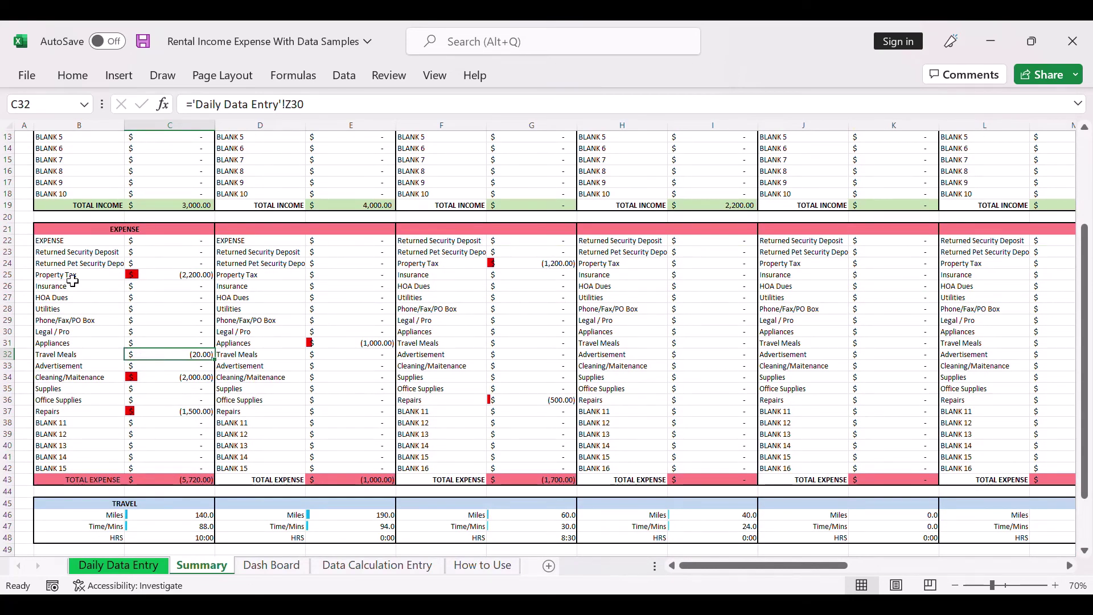
{"action": "scroll", "coordinate": [186, 375], "scroll_direction": "up", "scroll_amount": 4}
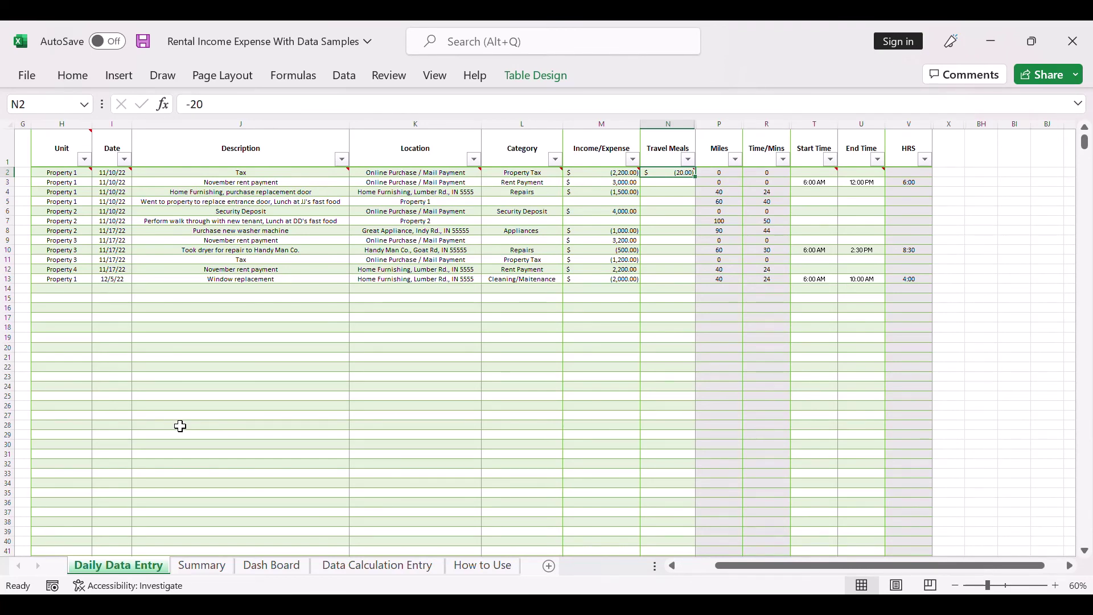
- Inspect the Property 3 dryer repair row and its miles and minutes lookup formulas
{"action": "left_click", "coordinate": [63, 240]}
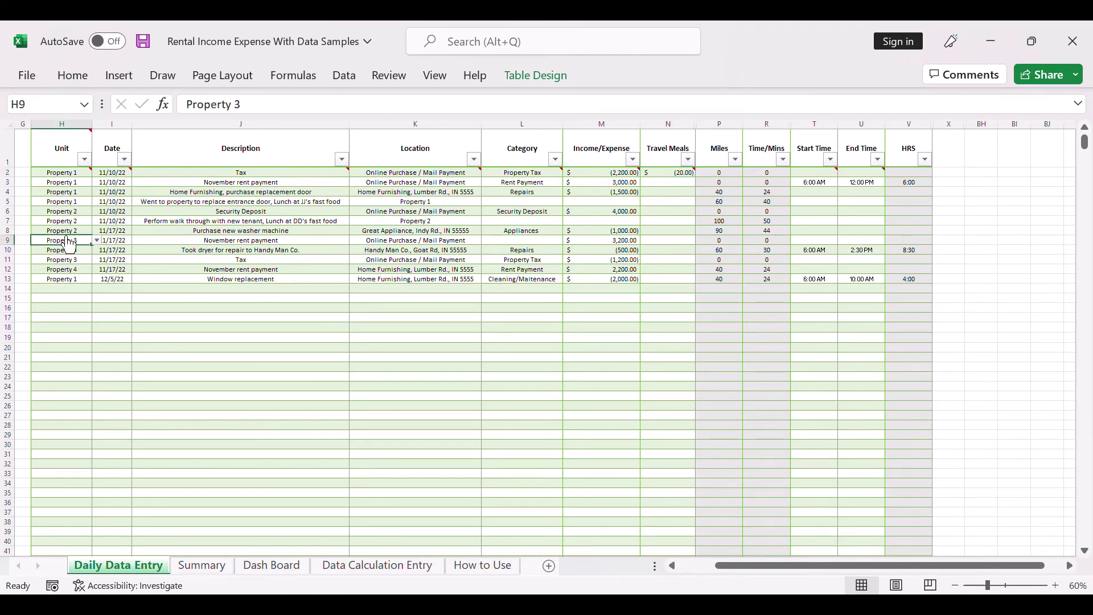
{"action": "left_click", "coordinate": [173, 251]}
{"action": "left_click", "coordinate": [720, 250]}
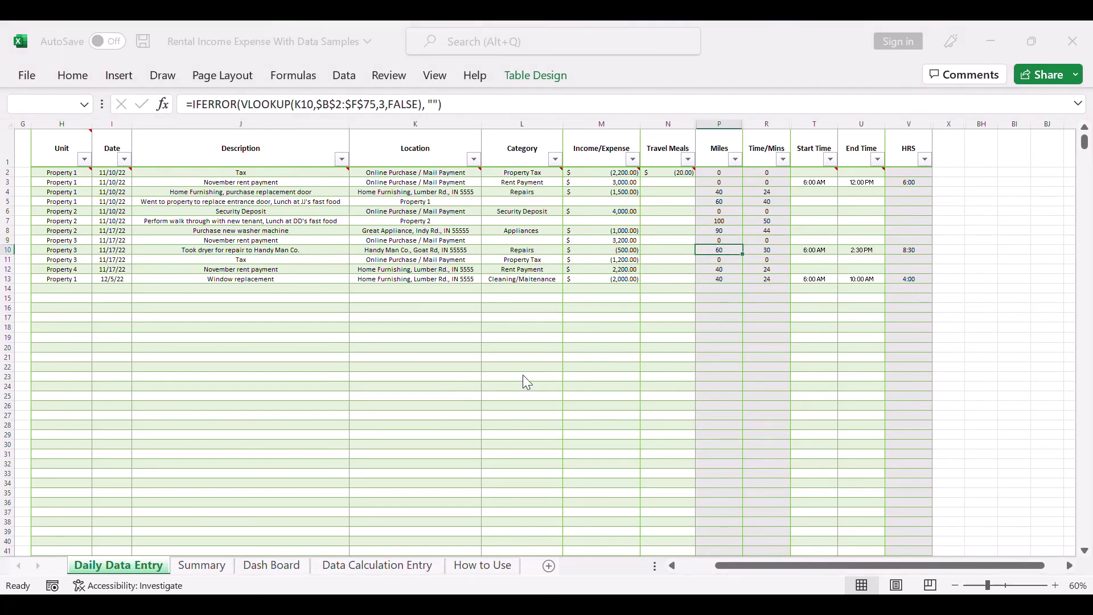
{"action": "left_click", "coordinate": [775, 252]}
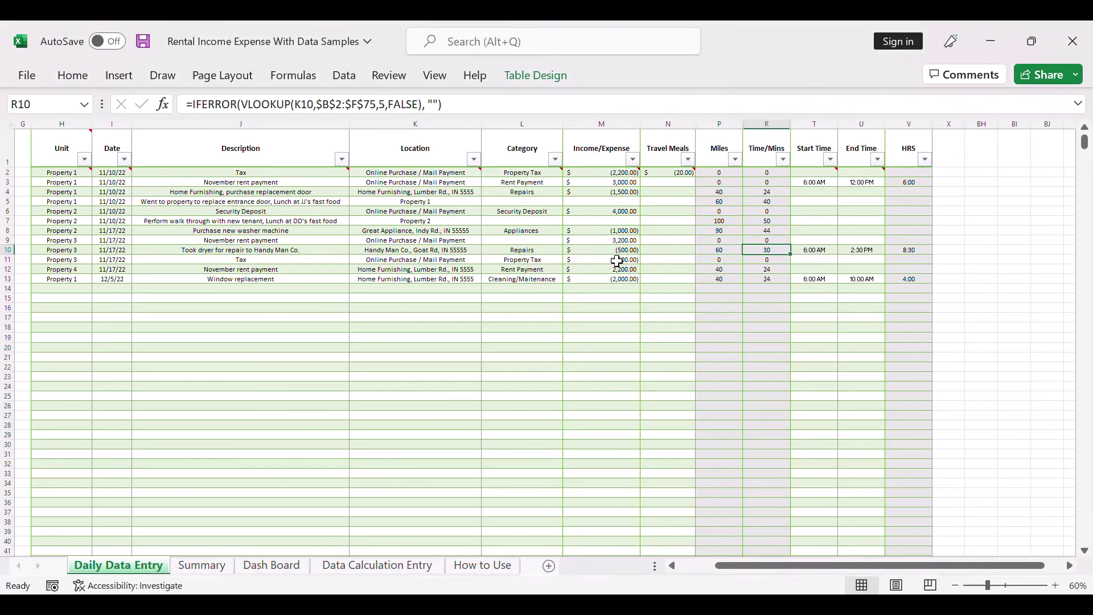
- Cancel the stray '9' typed into the rent amount cell, then view the Summary's BLANK 4 income row
{"action": "left_click", "coordinate": [609, 240]}
{"action": "type", "text": "9"}
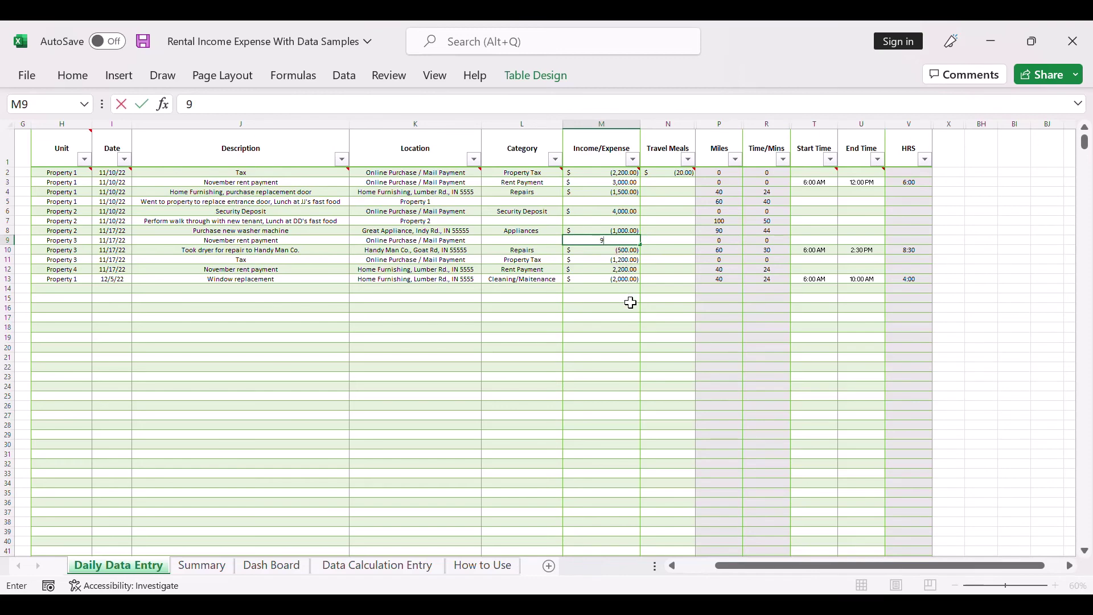
{"action": "key", "text": "Escape"}
{"action": "left_click_drag", "start_coordinate": [613, 330], "coordinate": [607, 318]}
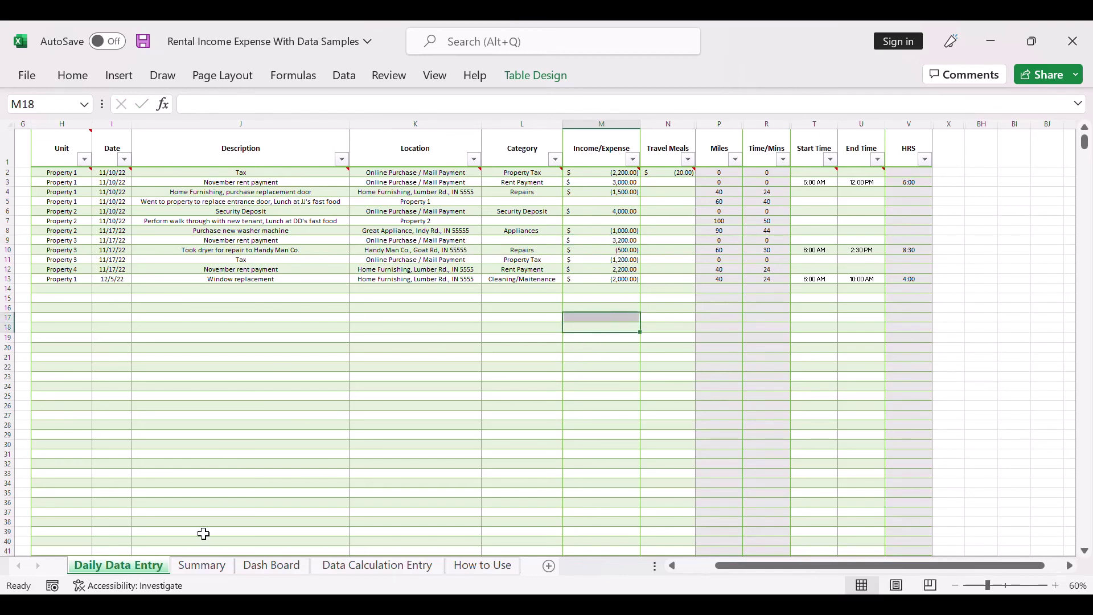
{"action": "left_click", "coordinate": [199, 566]}
{"action": "left_click", "coordinate": [105, 265]}
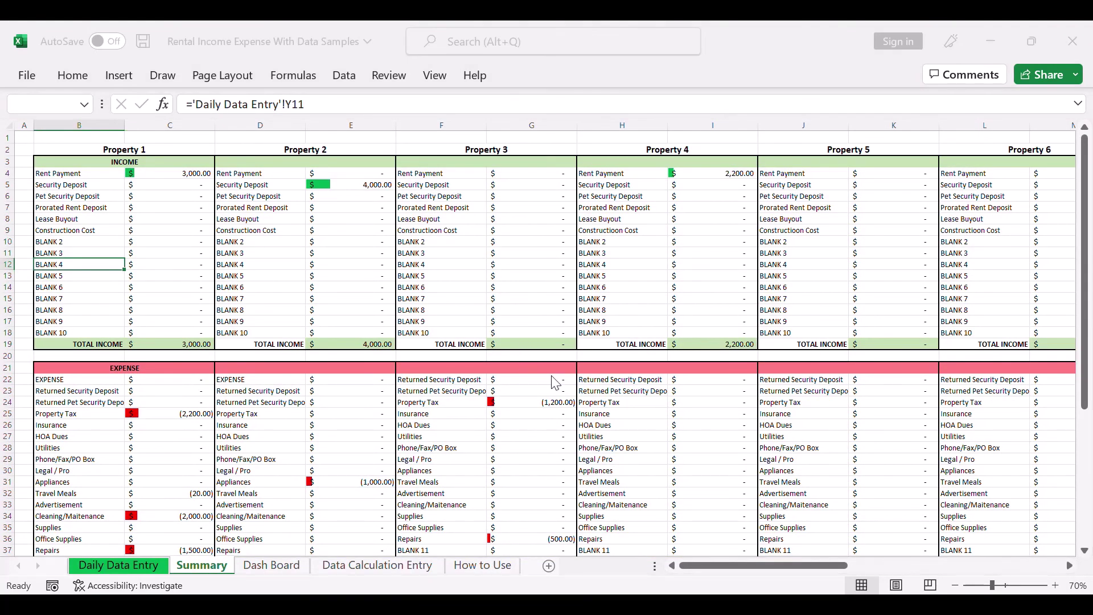
- Check the BLANK 4 income formula, then view the Dash Board: income 9,200, expense -8,420, profit 780
{"action": "left_click", "coordinate": [184, 265]}
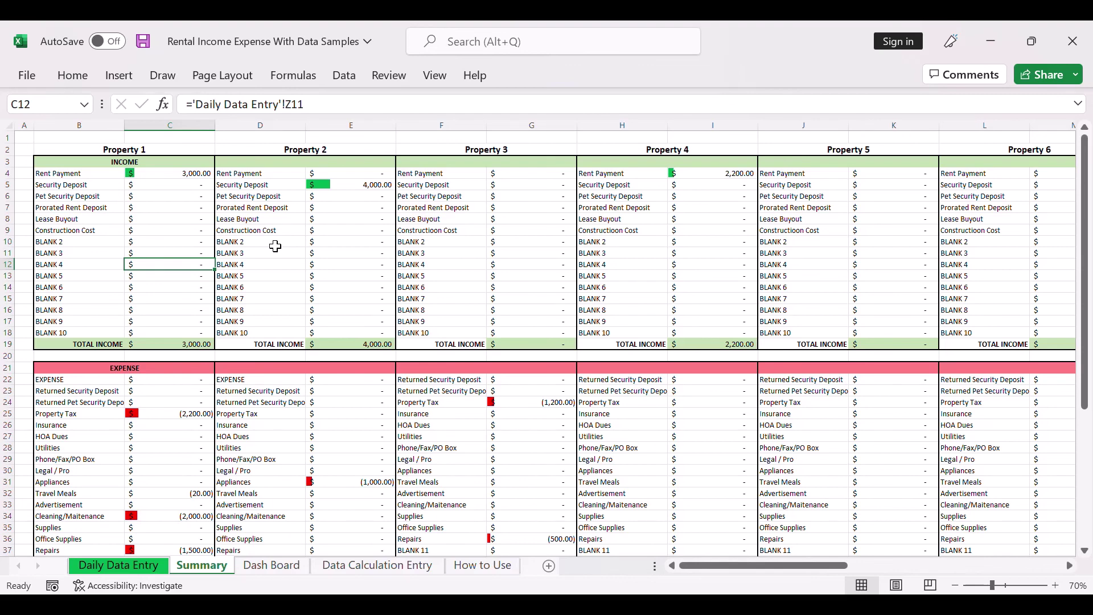
{"action": "key", "text": "ctrl+Page_Down"}
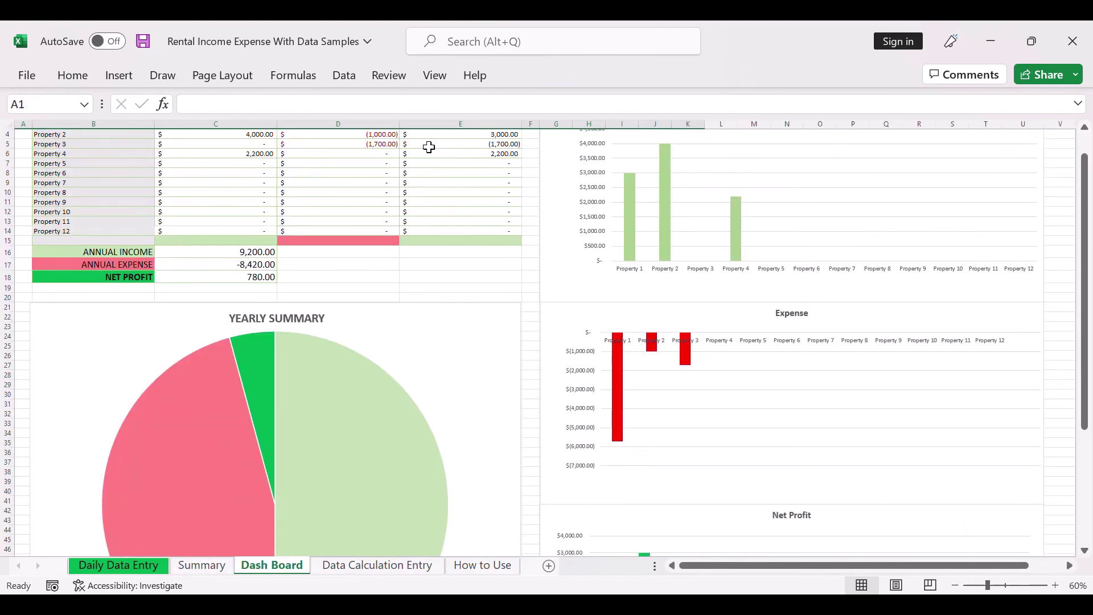